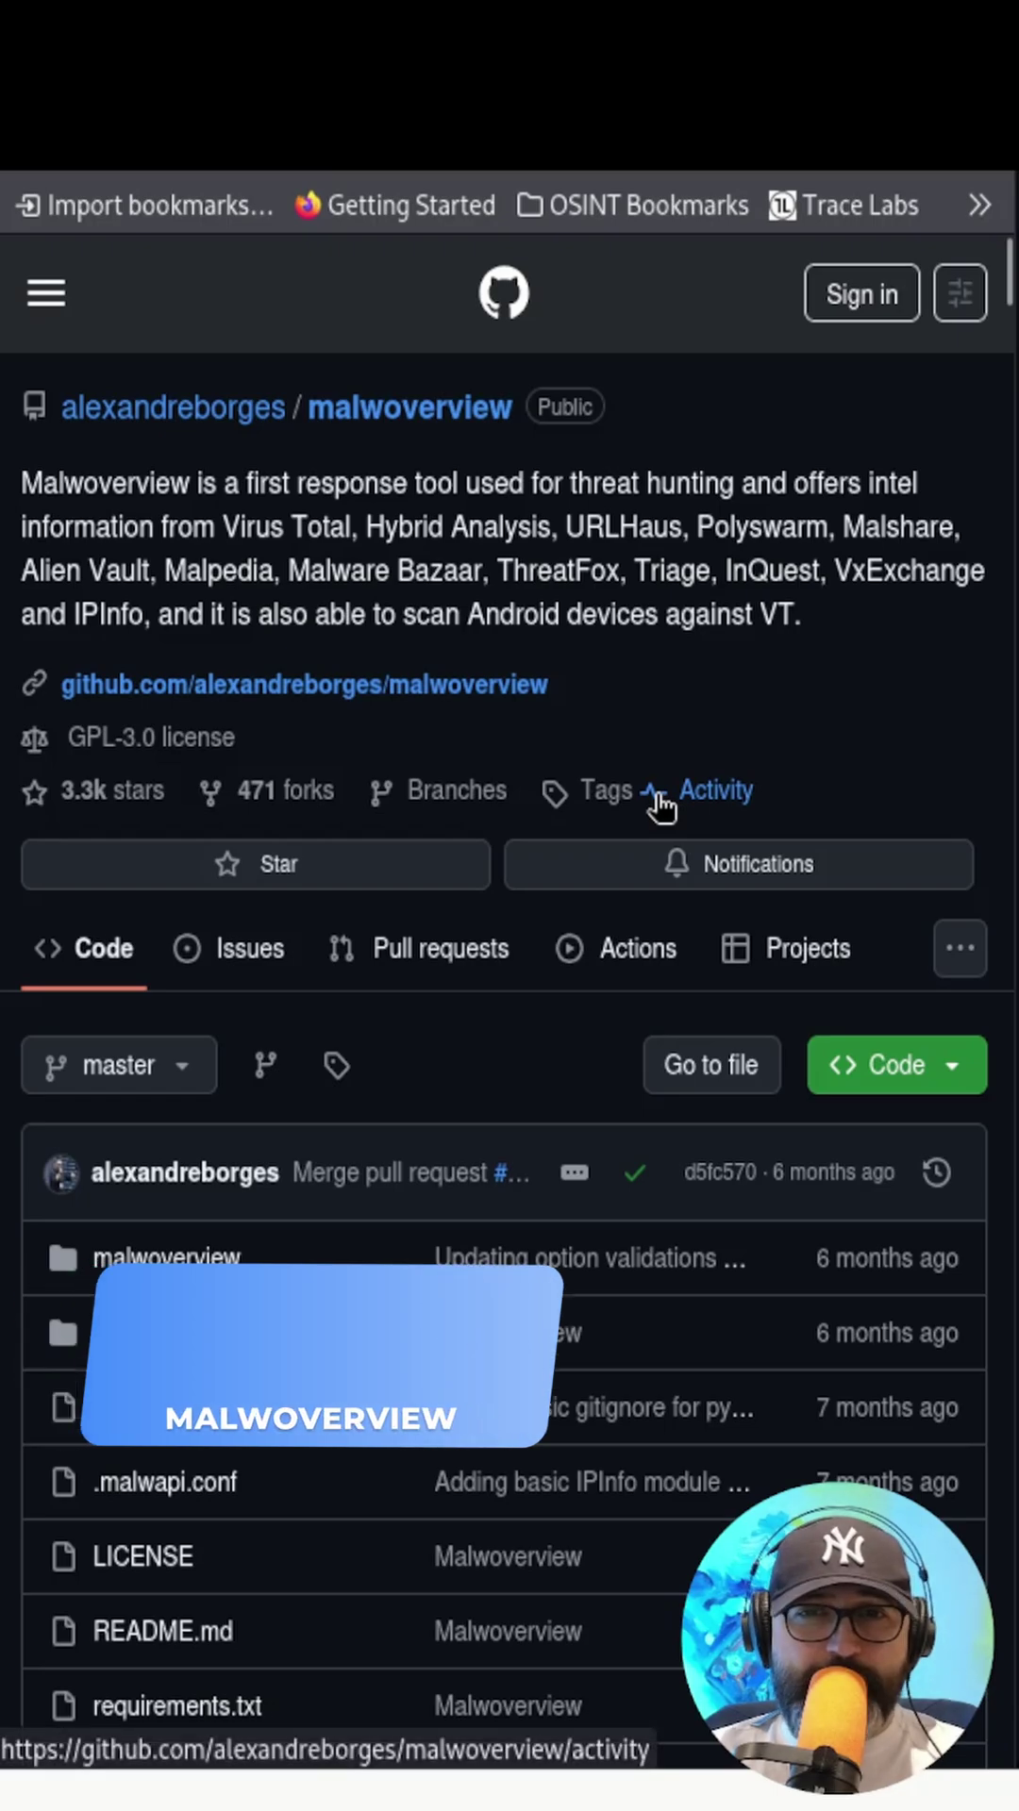
{"action": "scroll", "coordinate": [659, 801], "scroll_direction": "down", "scroll_amount": 3}
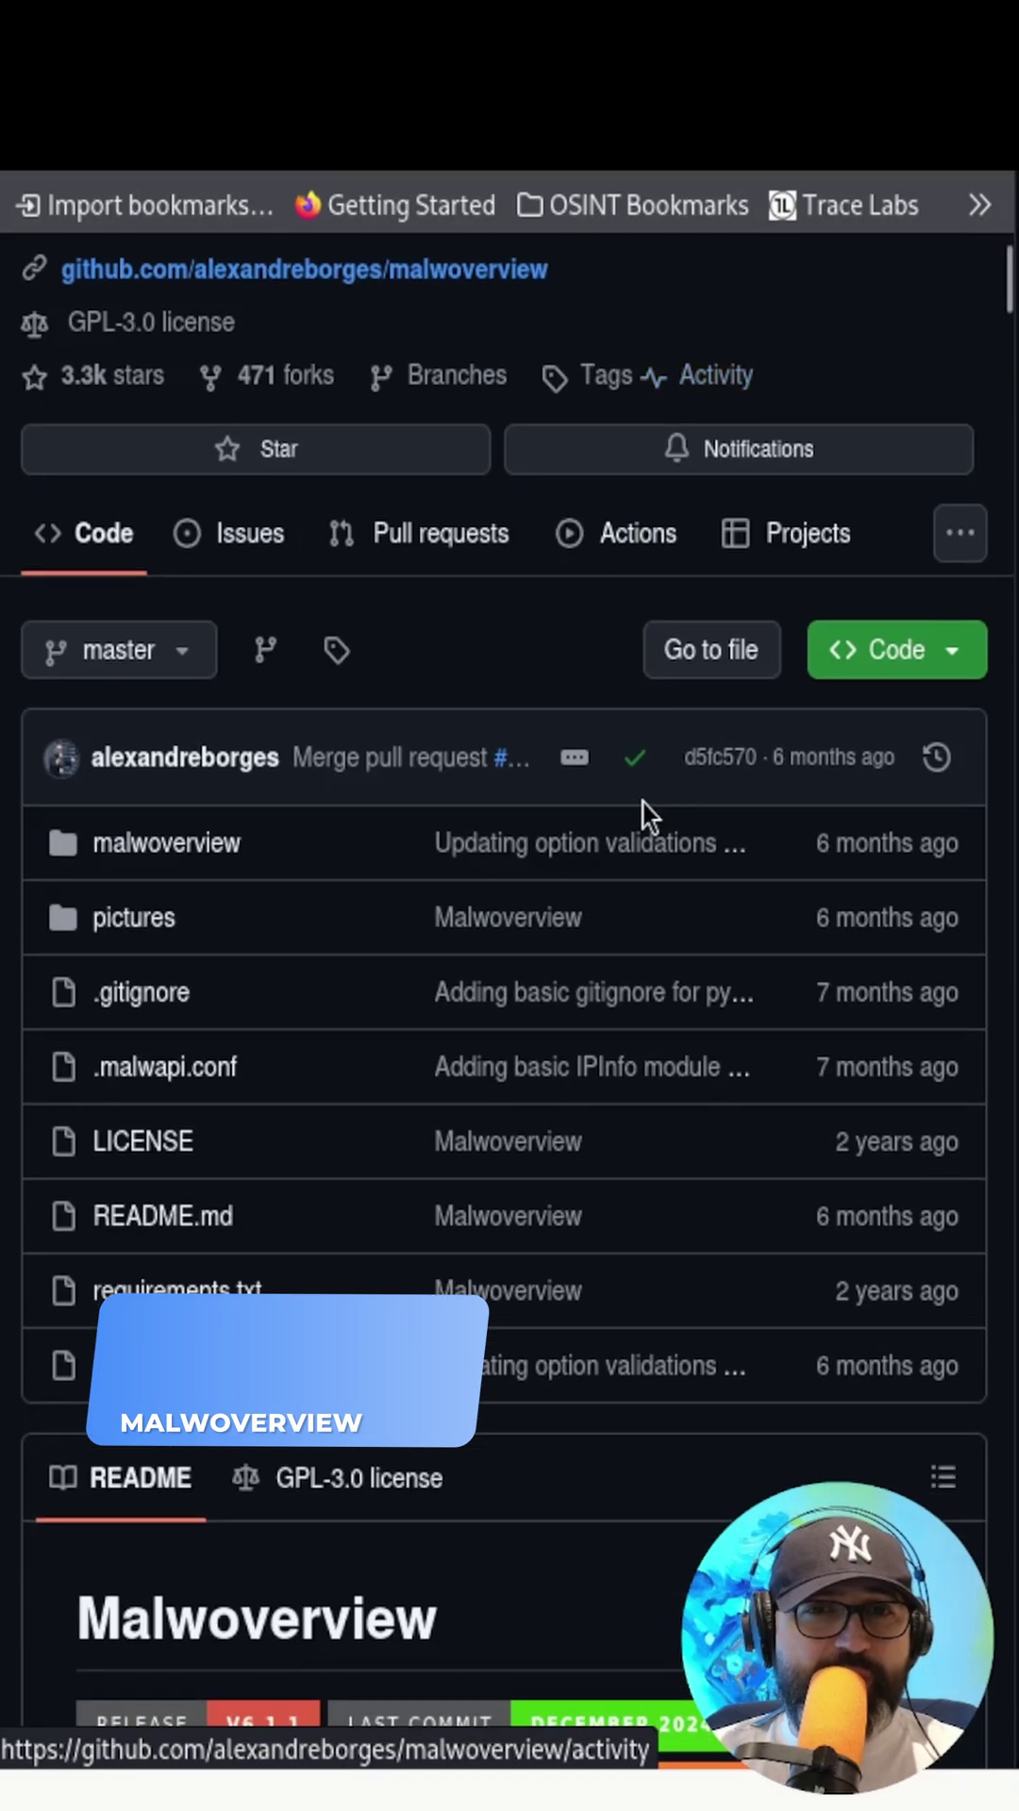
{"action": "scroll", "coordinate": [642, 801], "scroll_direction": "down", "scroll_amount": 2}
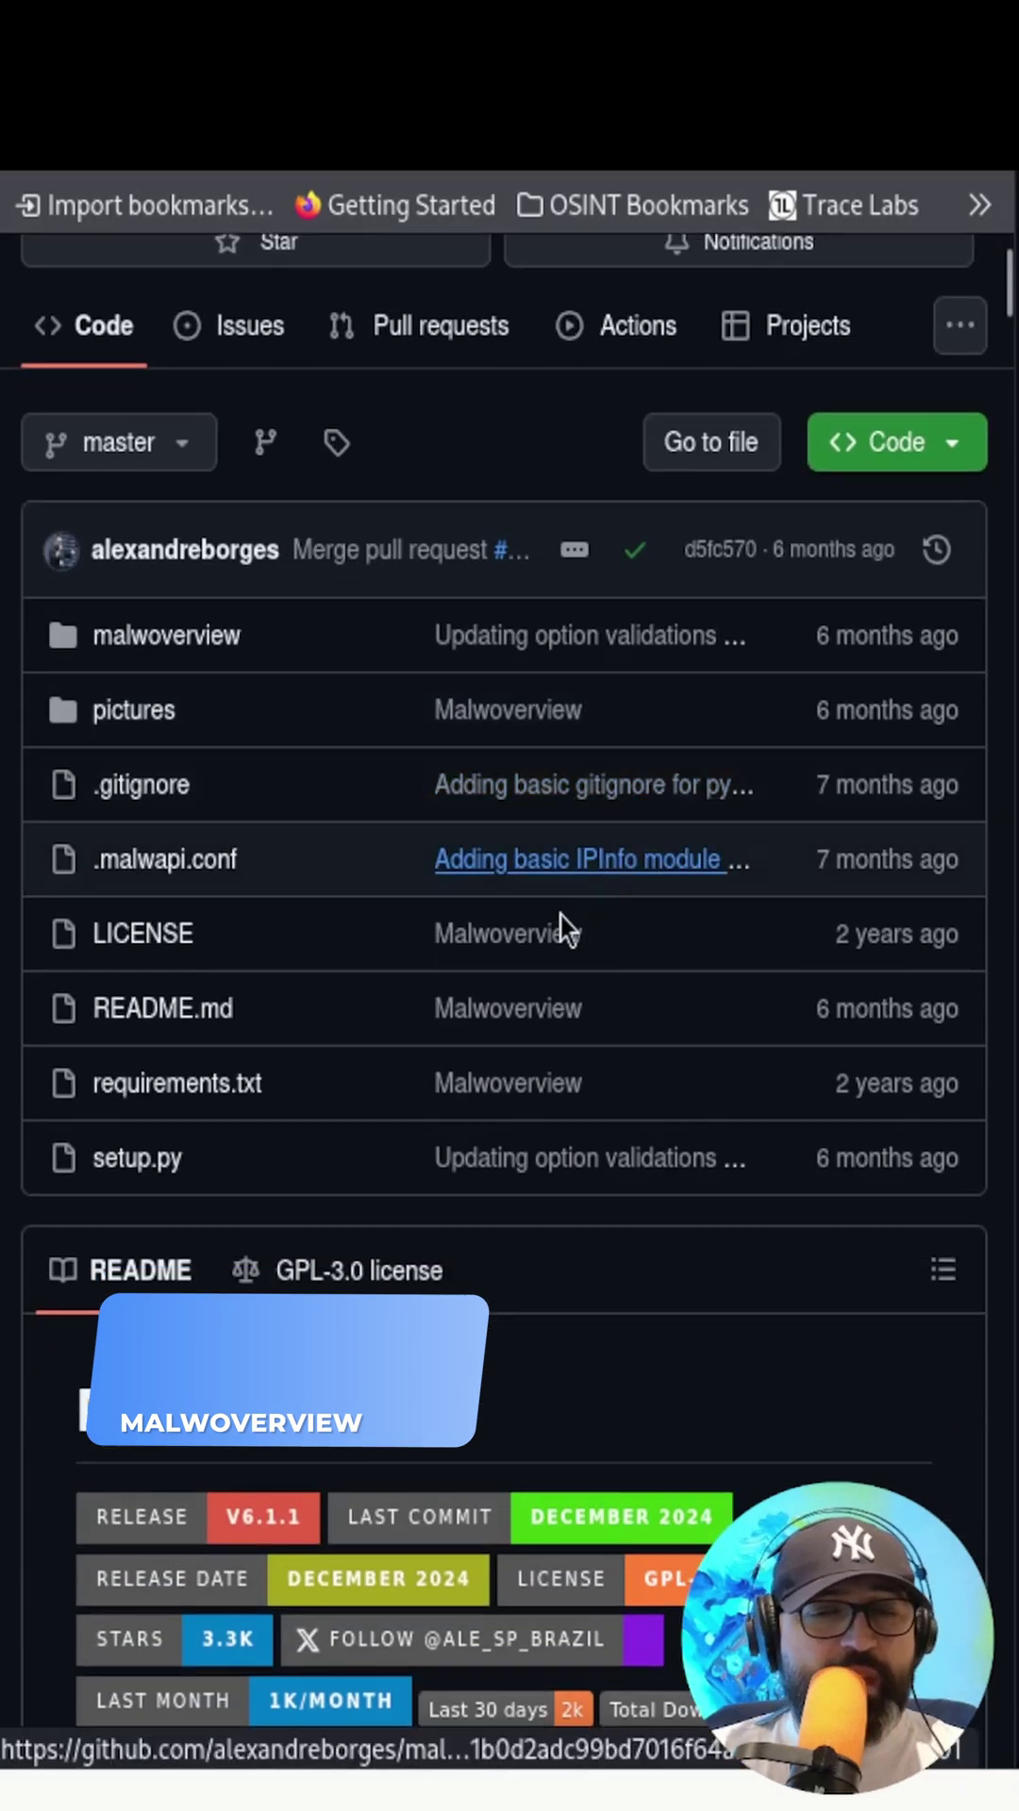
{"action": "scroll", "coordinate": [561, 915], "scroll_direction": "down", "scroll_amount": 2}
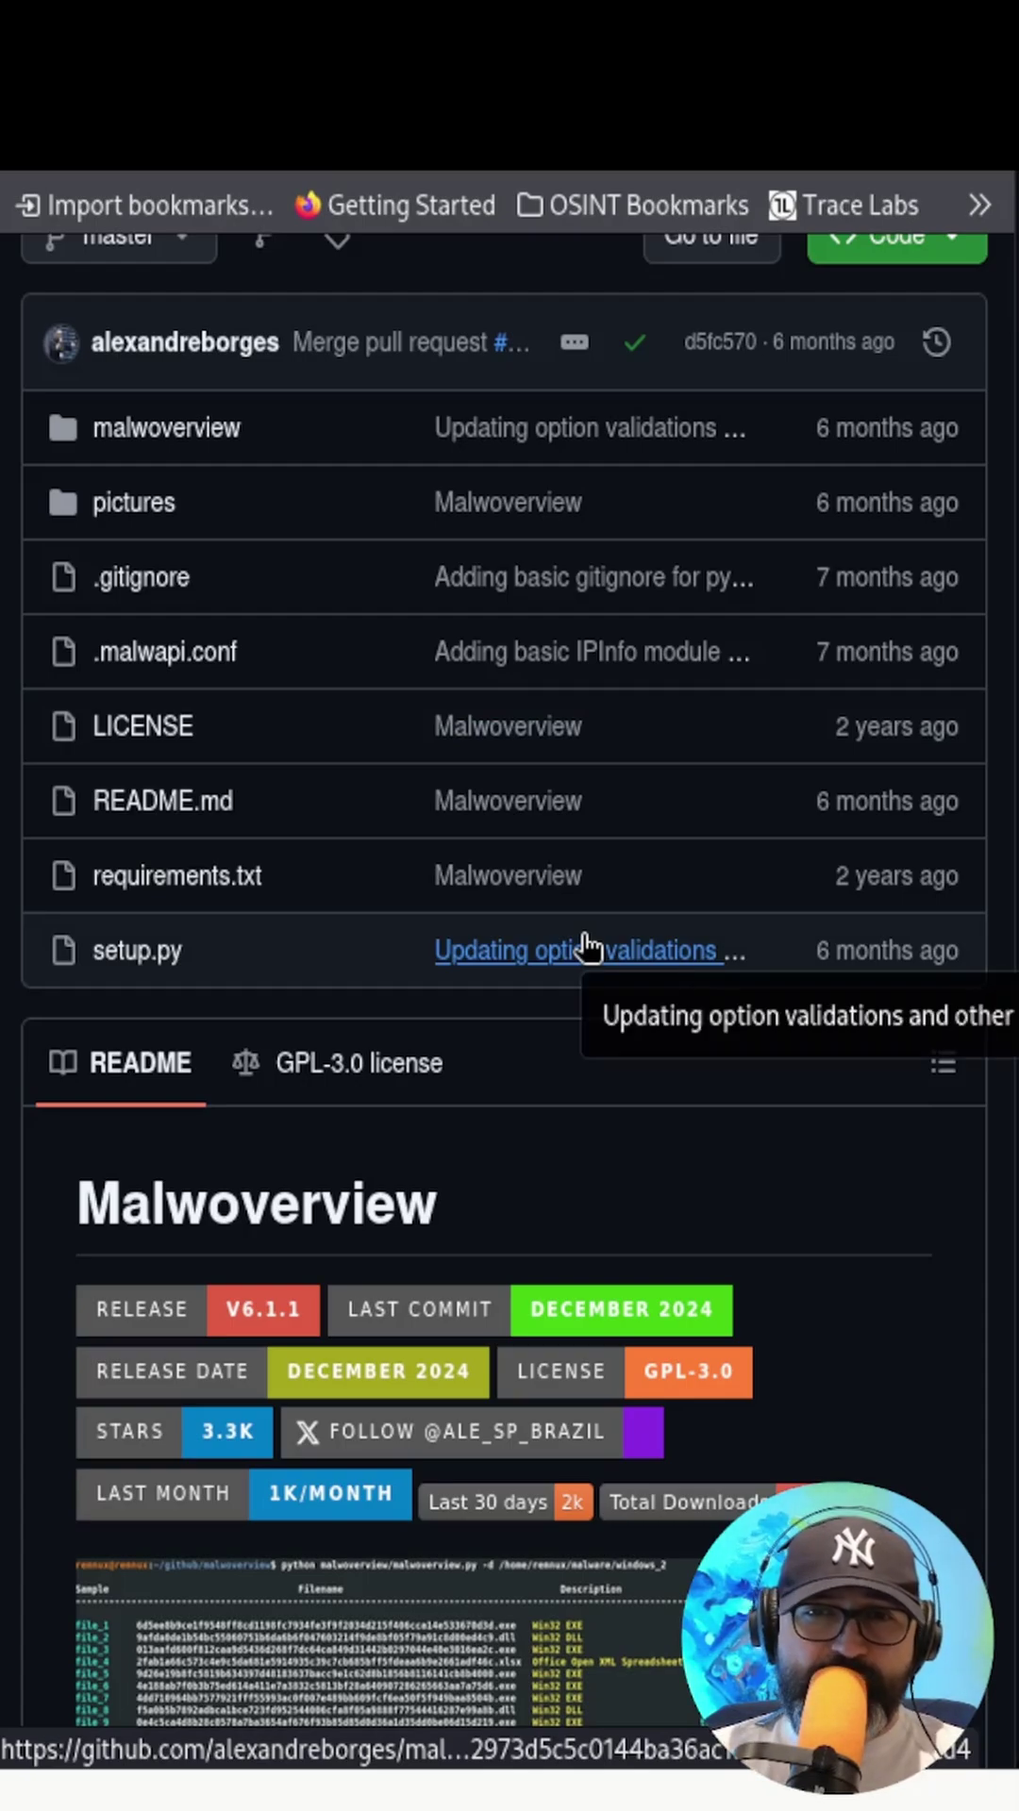
{"action": "scroll", "coordinate": [582, 944], "scroll_direction": "down", "scroll_amount": 1}
{"action": "scroll", "coordinate": [581, 944], "scroll_direction": "down", "scroll_amount": 1}
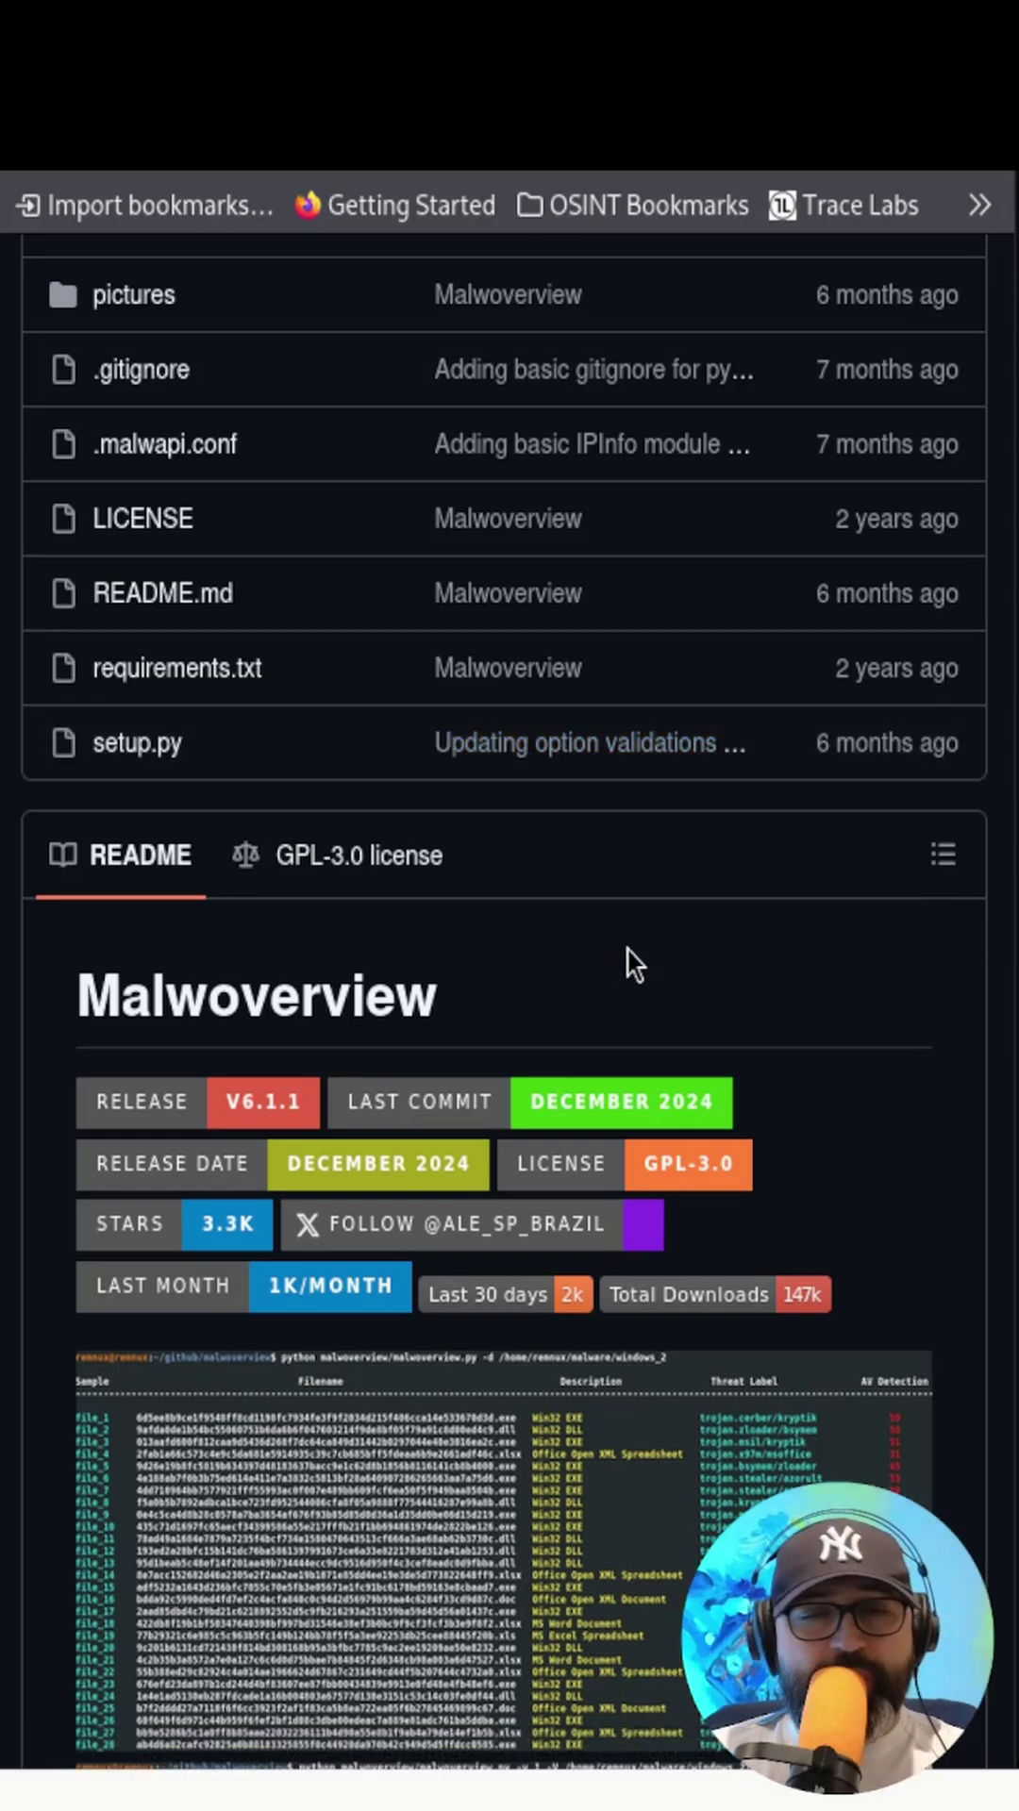
{"action": "scroll", "coordinate": [627, 950], "scroll_direction": "down", "scroll_amount": 1}
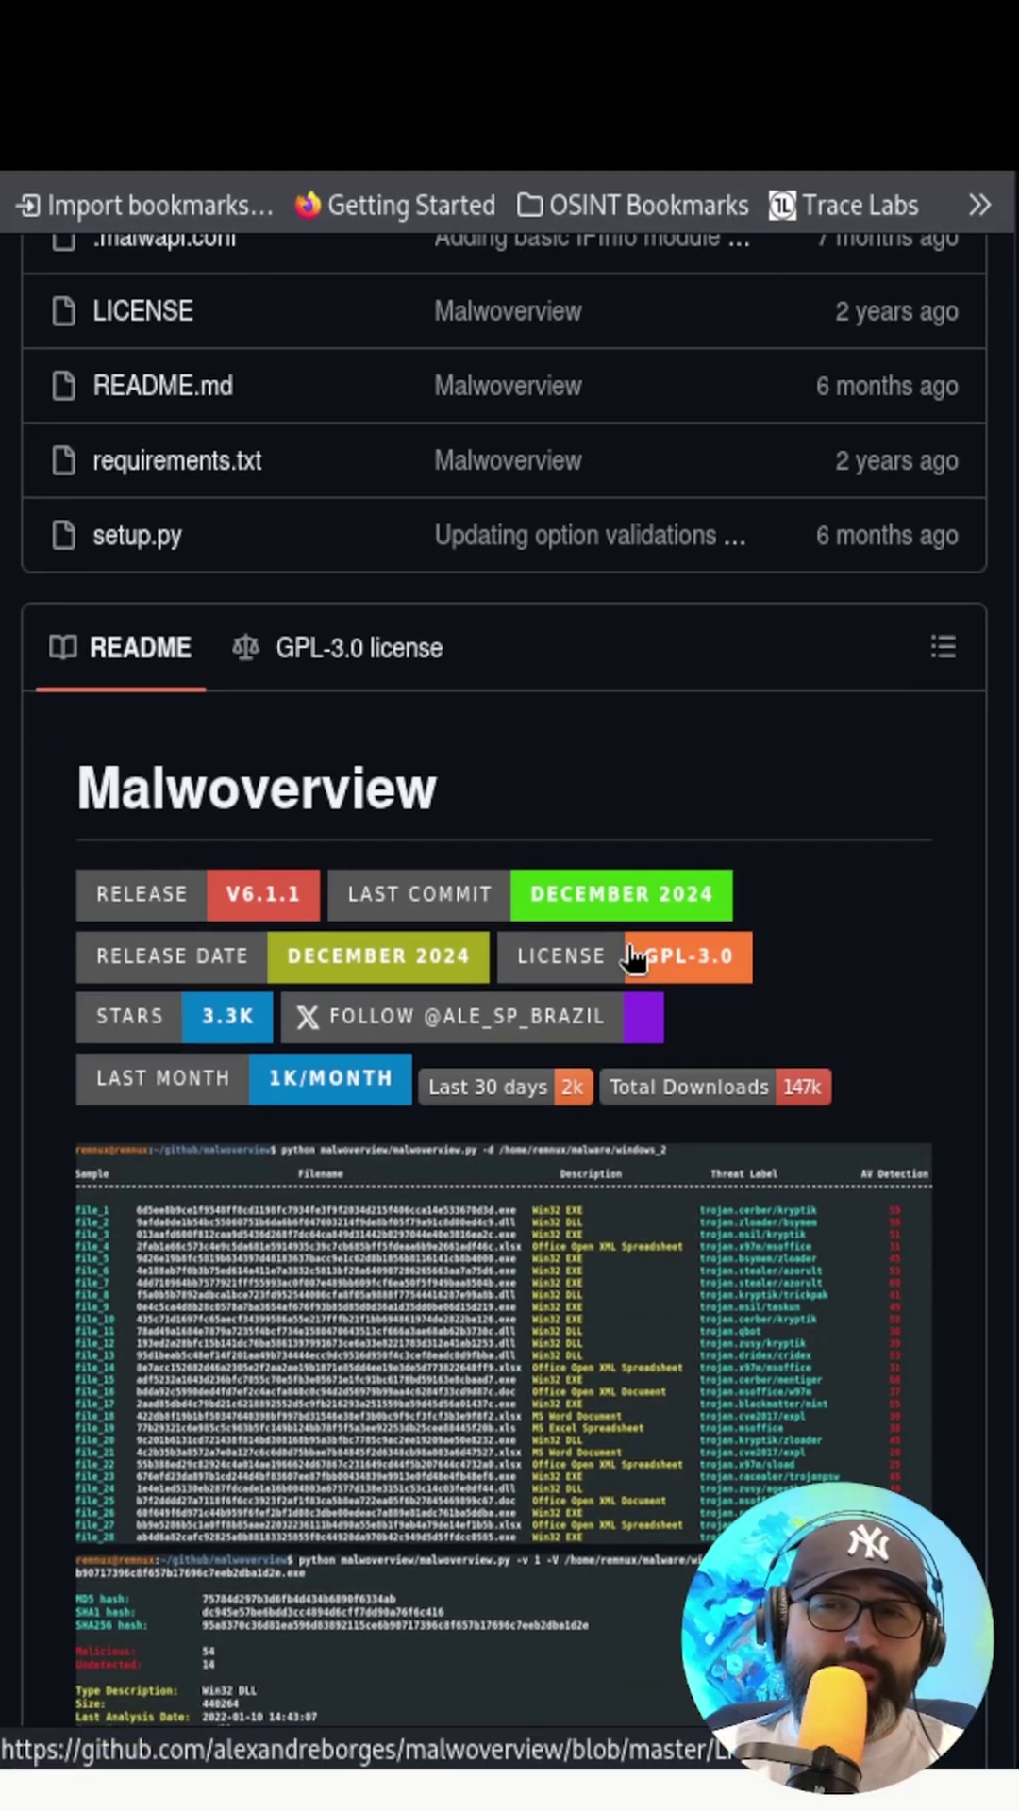
{"action": "scroll", "coordinate": [633, 961], "scroll_direction": "down", "scroll_amount": 1}
{"action": "scroll", "coordinate": [633, 960], "scroll_direction": "down", "scroll_amount": 1}
{"action": "scroll", "coordinate": [633, 960], "scroll_direction": "down", "scroll_amount": 1}
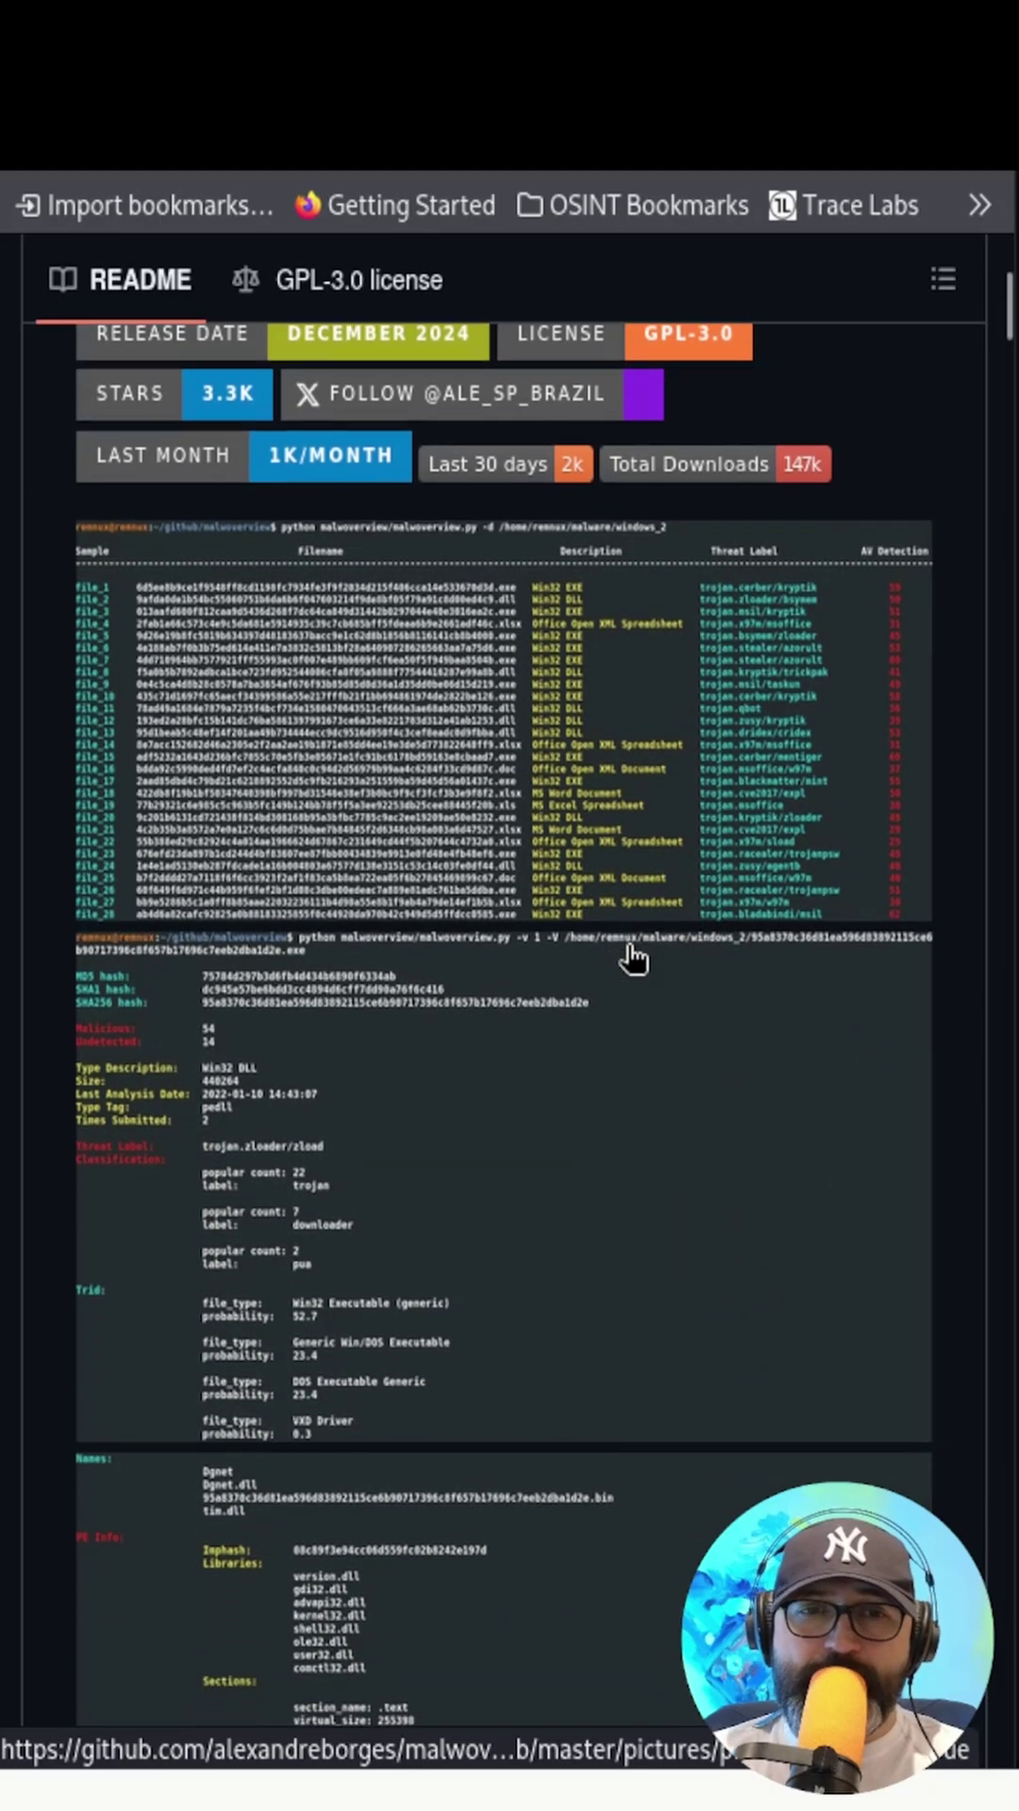
{"action": "scroll", "coordinate": [632, 959], "scroll_direction": "down", "scroll_amount": 2}
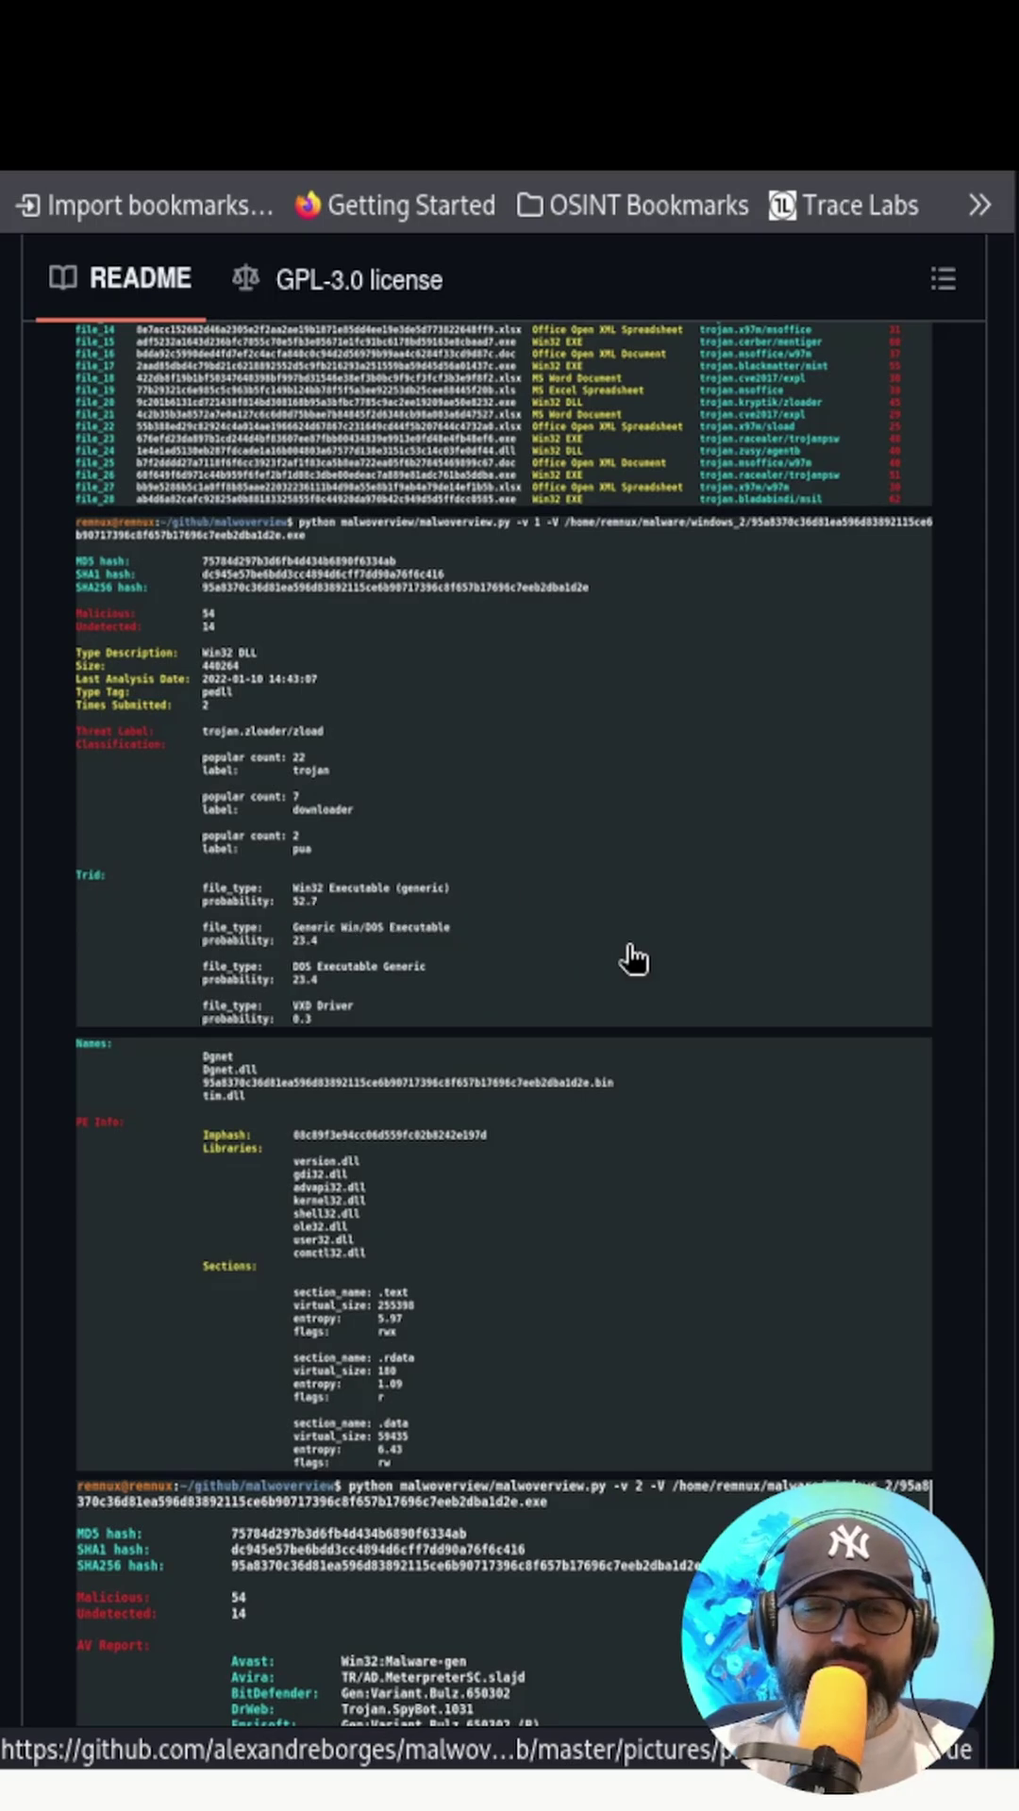
{"action": "scroll", "coordinate": [633, 960], "scroll_direction": "down", "scroll_amount": 5}
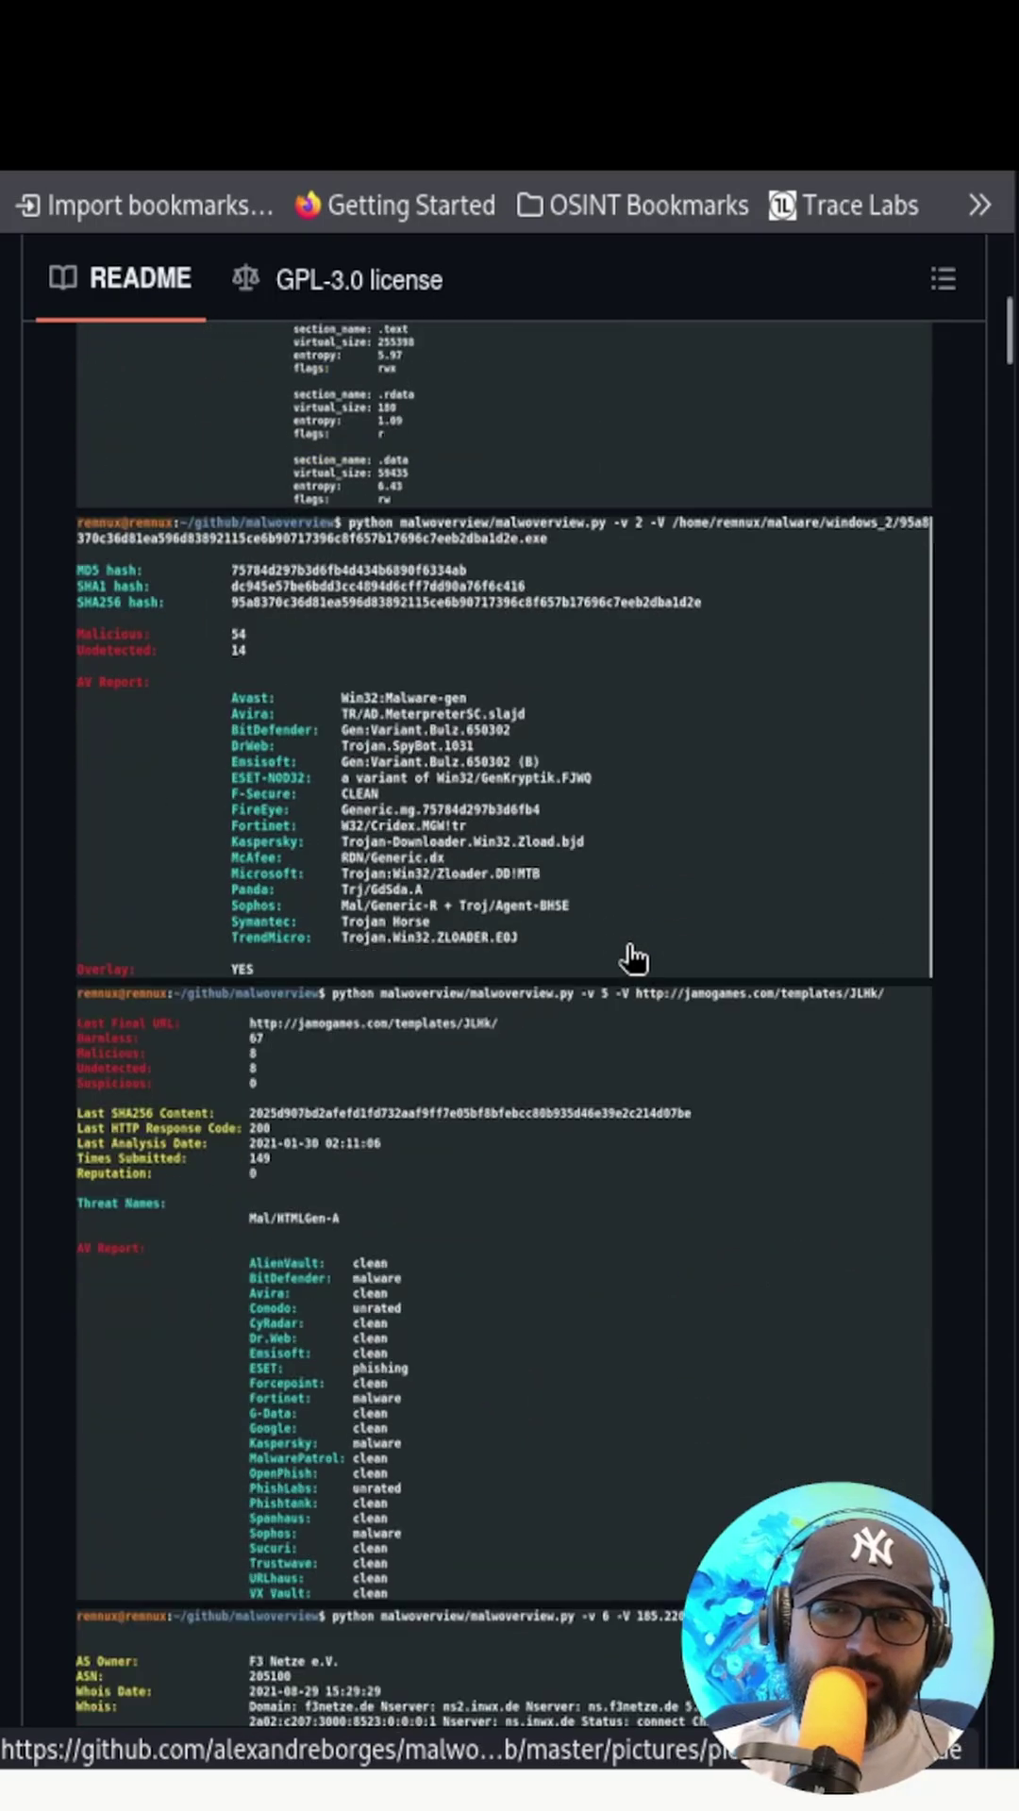
{"action": "scroll", "coordinate": [632, 960], "scroll_direction": "down", "scroll_amount": 1}
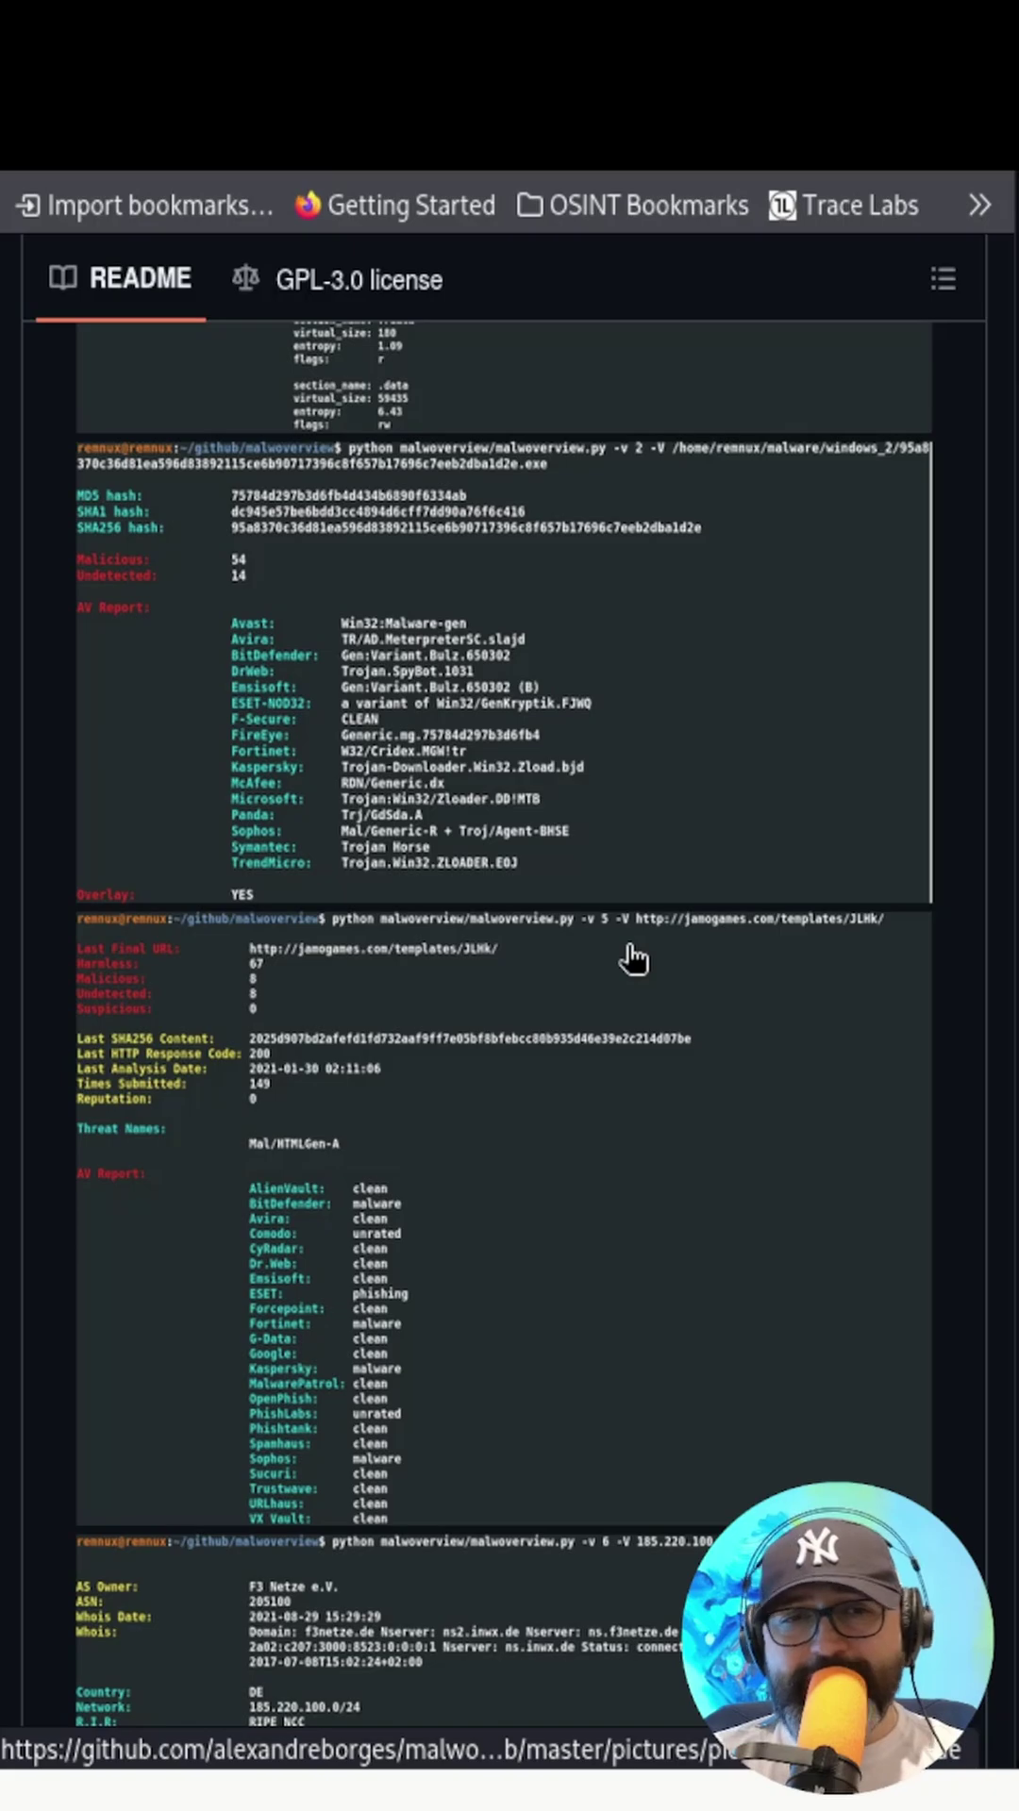
{"action": "scroll", "coordinate": [715, 942], "scroll_direction": "down", "scroll_amount": 3}
{"action": "scroll", "coordinate": [714, 943], "scroll_direction": "down", "scroll_amount": 3}
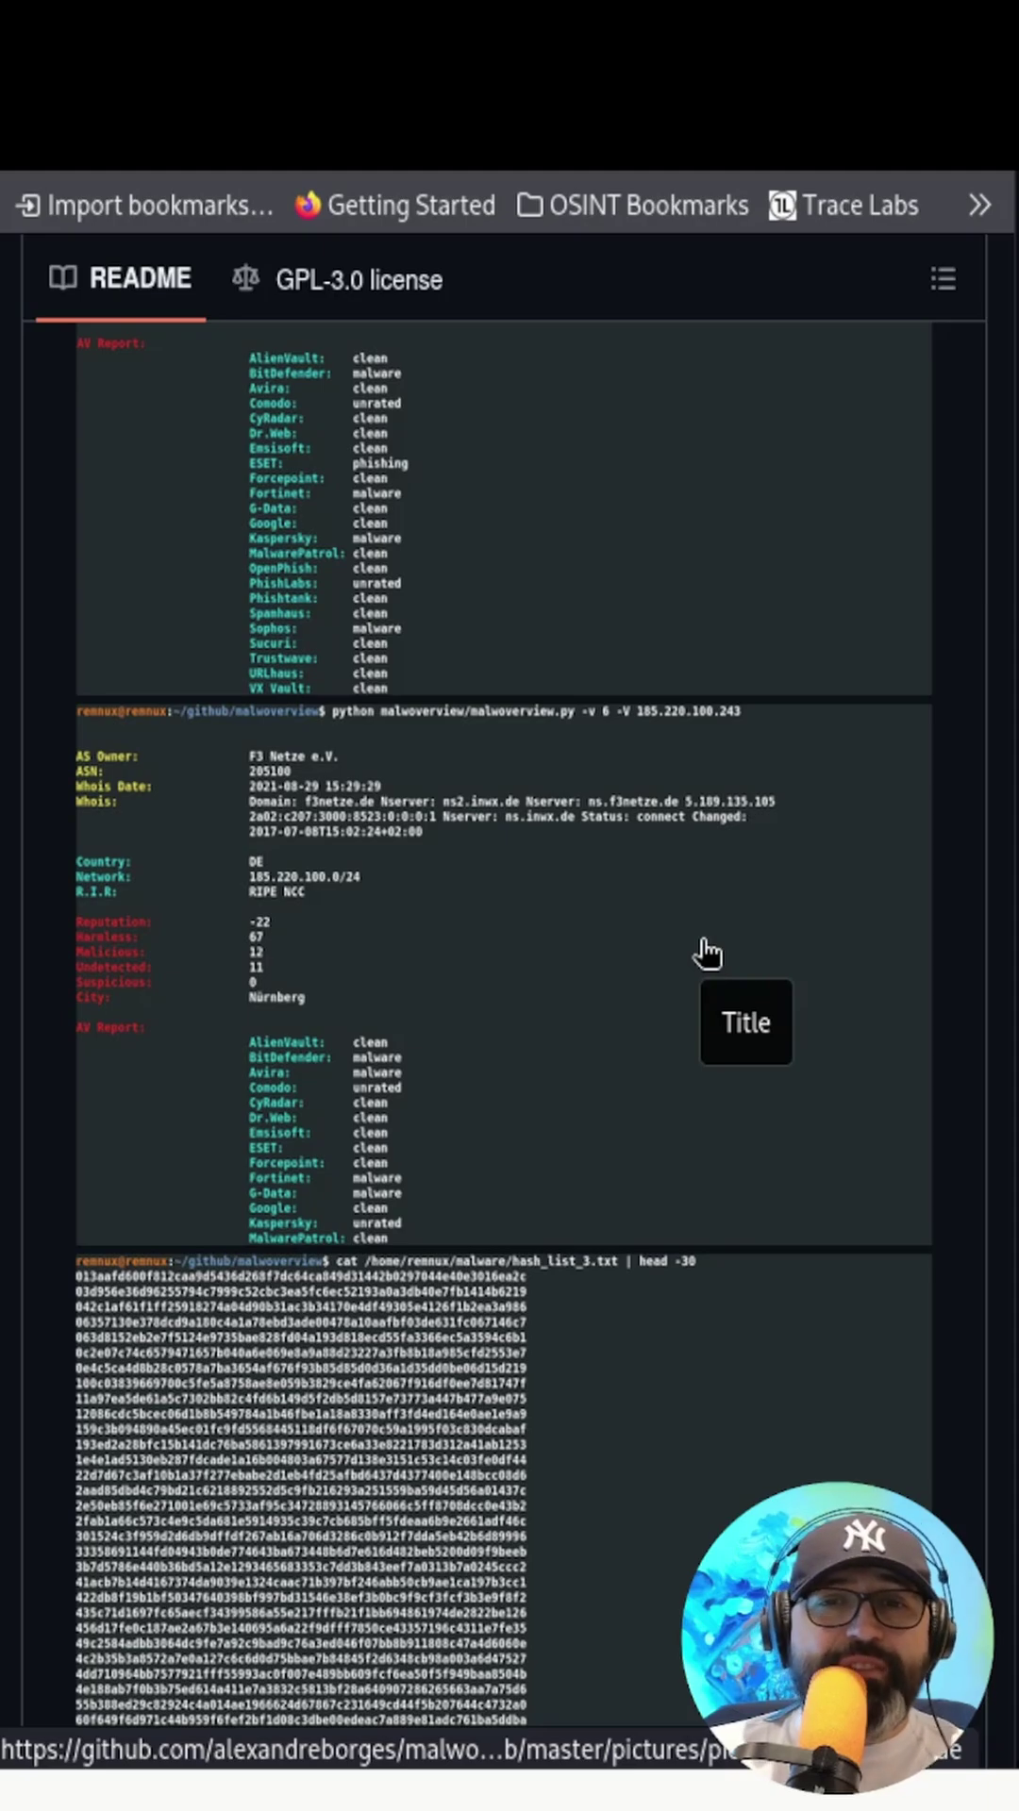
{"action": "scroll", "coordinate": [708, 953], "scroll_direction": "down", "scroll_amount": 2}
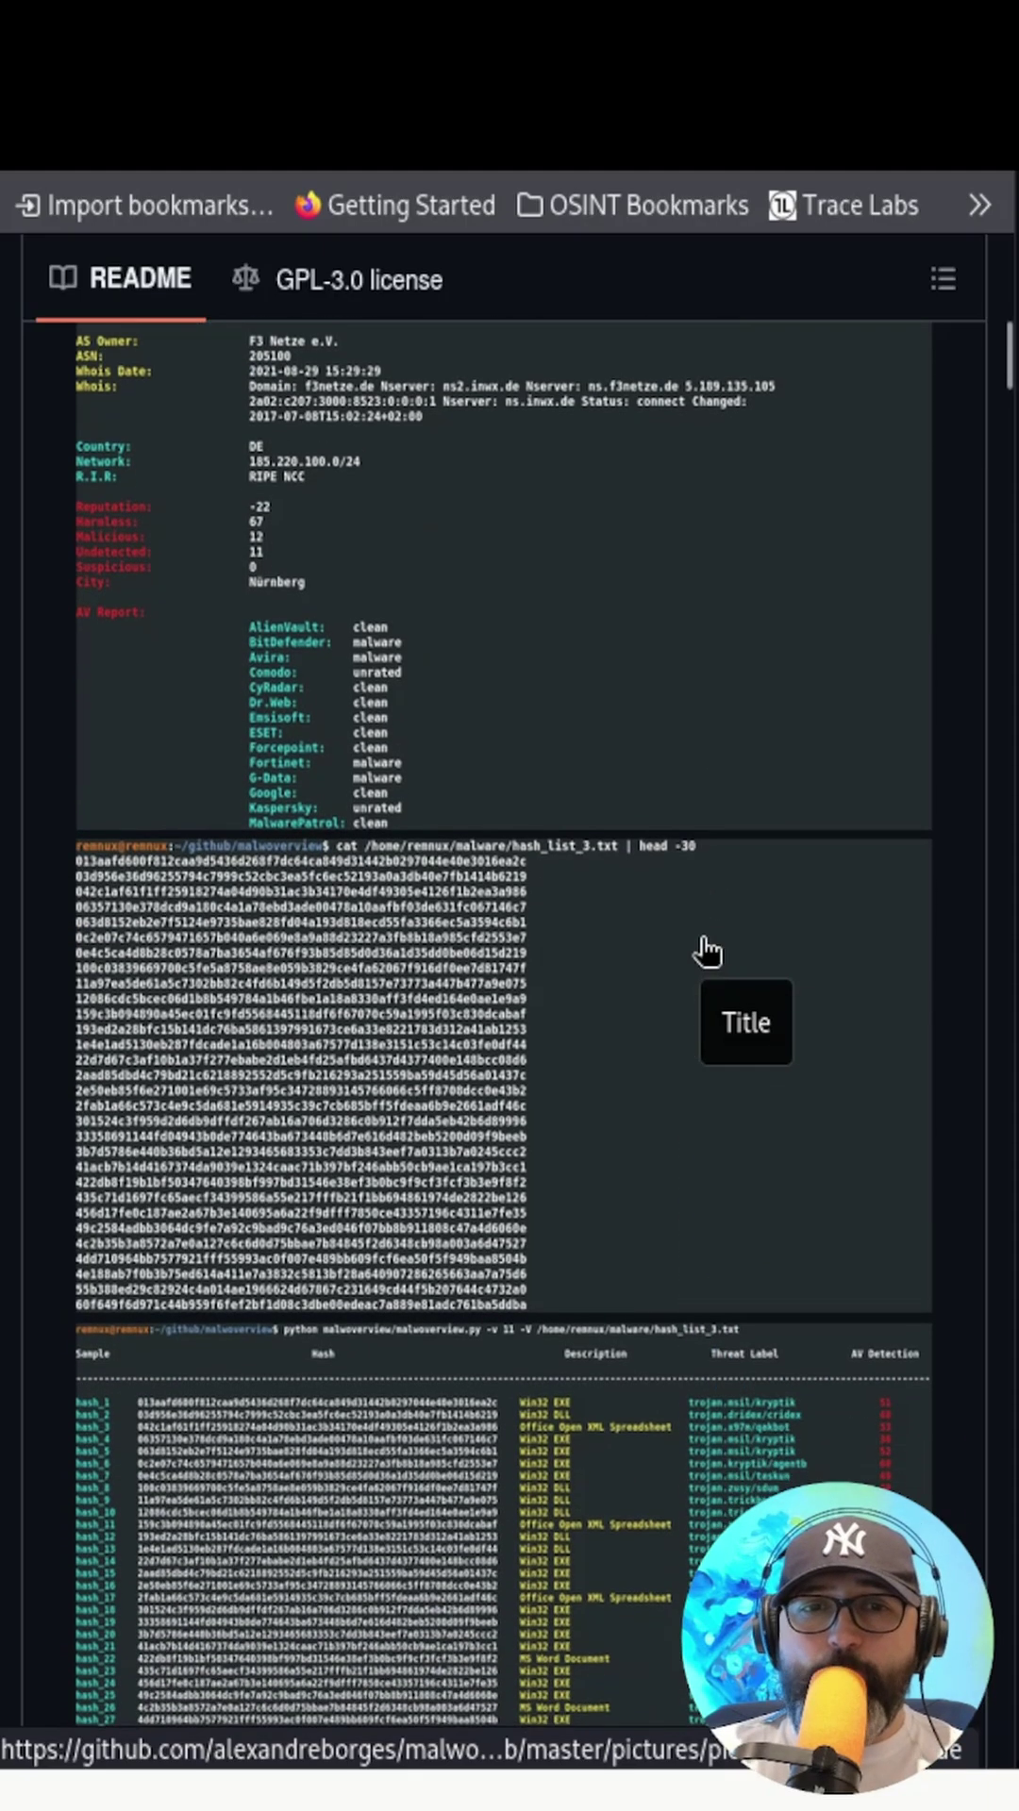
{"action": "scroll", "coordinate": [714, 940], "scroll_direction": "down", "scroll_amount": 3}
{"action": "scroll", "coordinate": [721, 939], "scroll_direction": "down", "scroll_amount": 3}
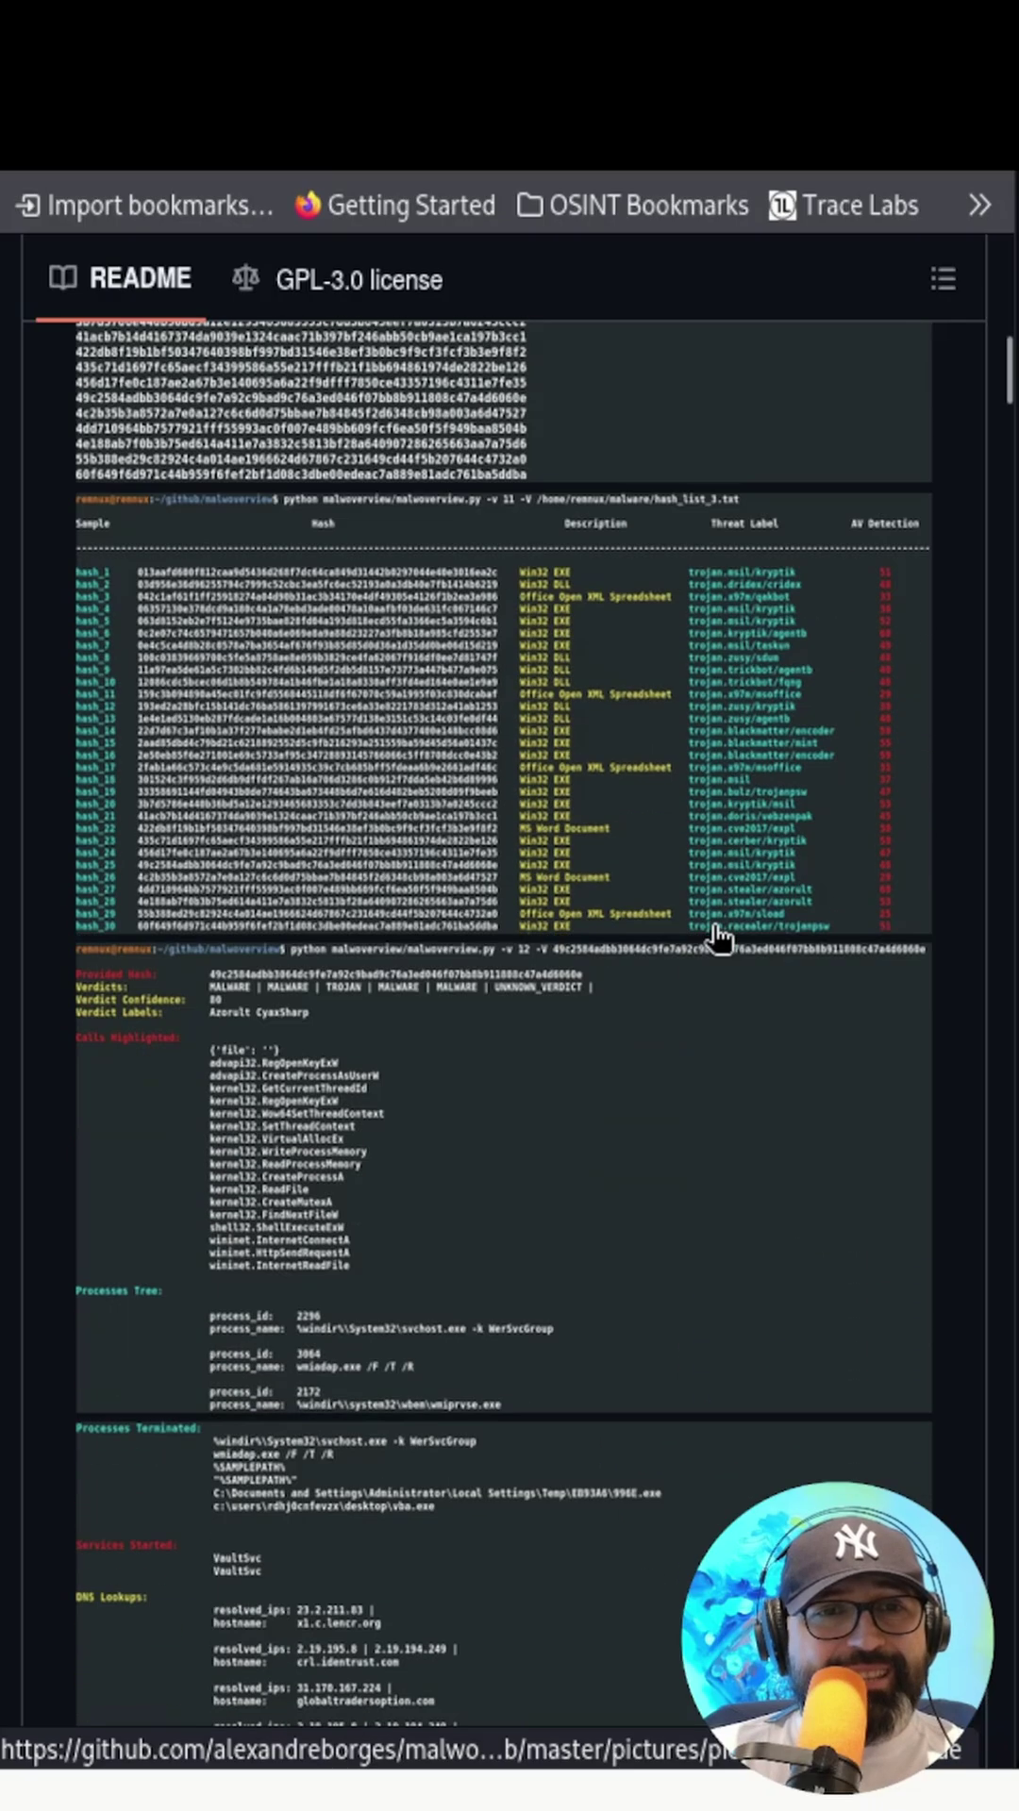
{"action": "scroll", "coordinate": [718, 939], "scroll_direction": "up", "scroll_amount": 3}
{"action": "scroll", "coordinate": [718, 939], "scroll_direction": "up", "scroll_amount": 8}
{"action": "scroll", "coordinate": [712, 939], "scroll_direction": "down", "scroll_amount": 3}
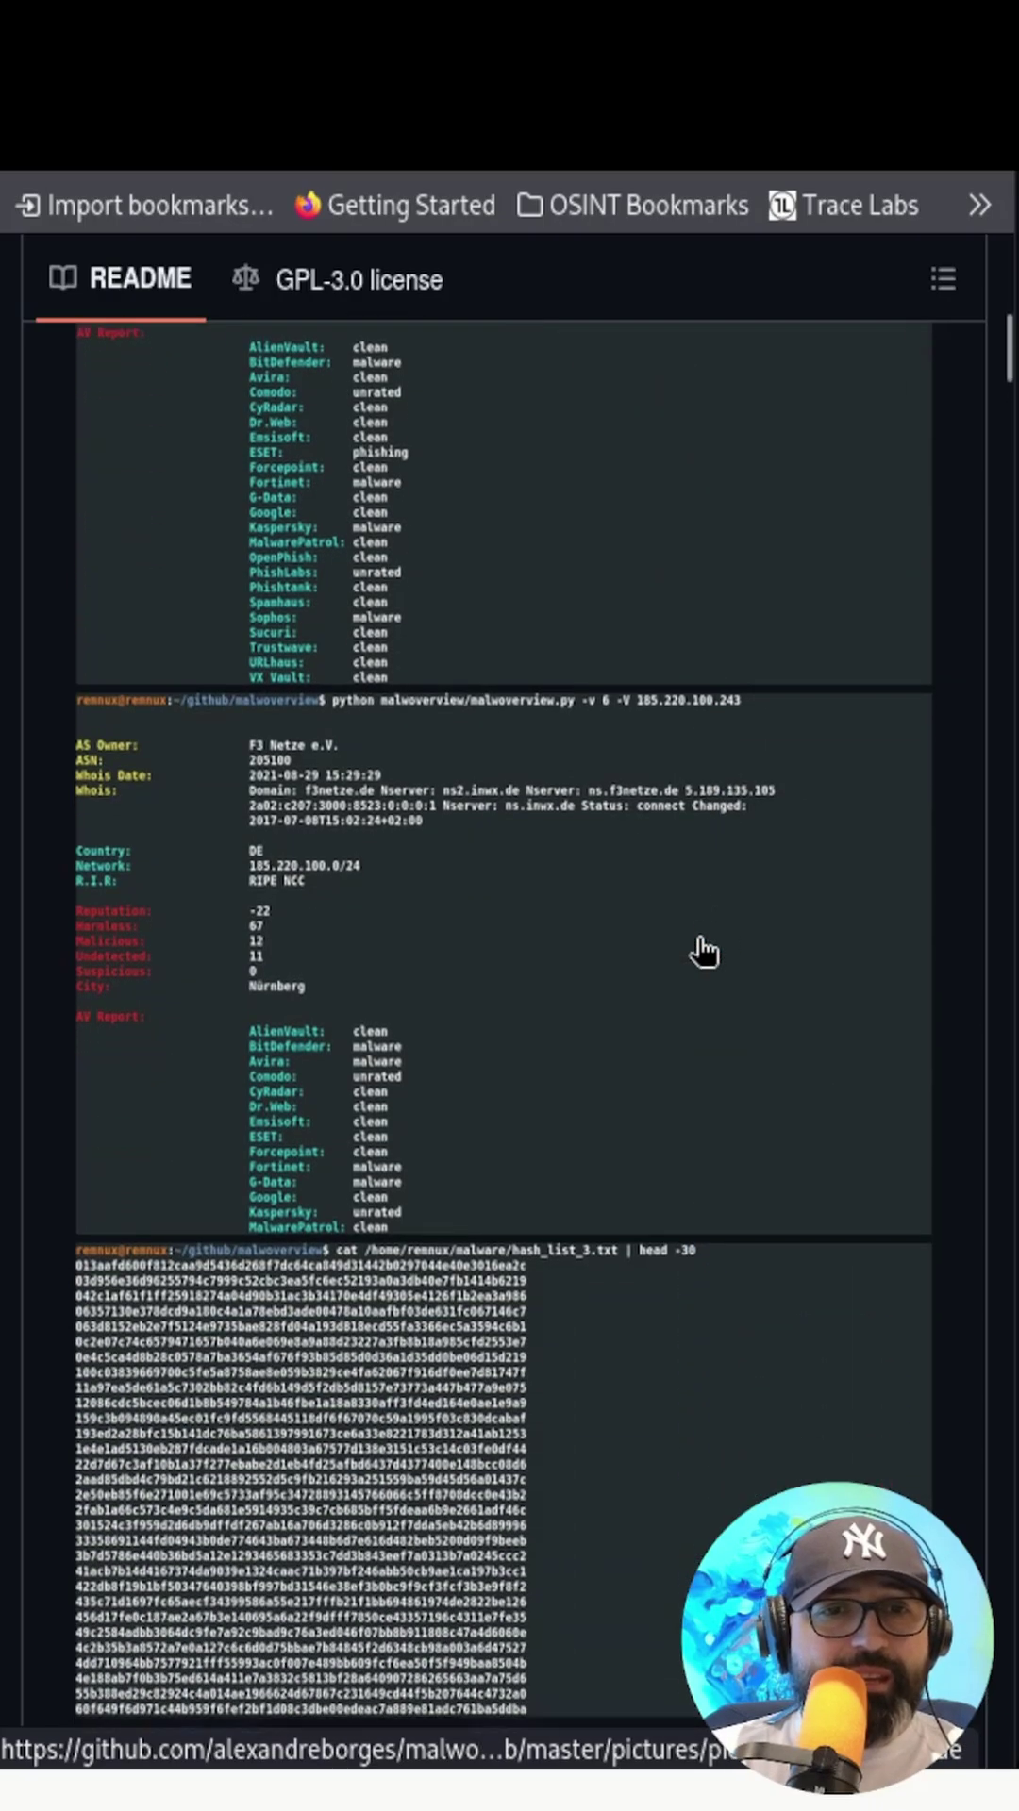
{"action": "scroll", "coordinate": [703, 949], "scroll_direction": "down", "scroll_amount": 4}
{"action": "scroll", "coordinate": [700, 954], "scroll_direction": "down", "scroll_amount": 4}
{"action": "scroll", "coordinate": [704, 951], "scroll_direction": "down", "scroll_amount": 4}
{"action": "scroll", "coordinate": [704, 952], "scroll_direction": "down", "scroll_amount": 4}
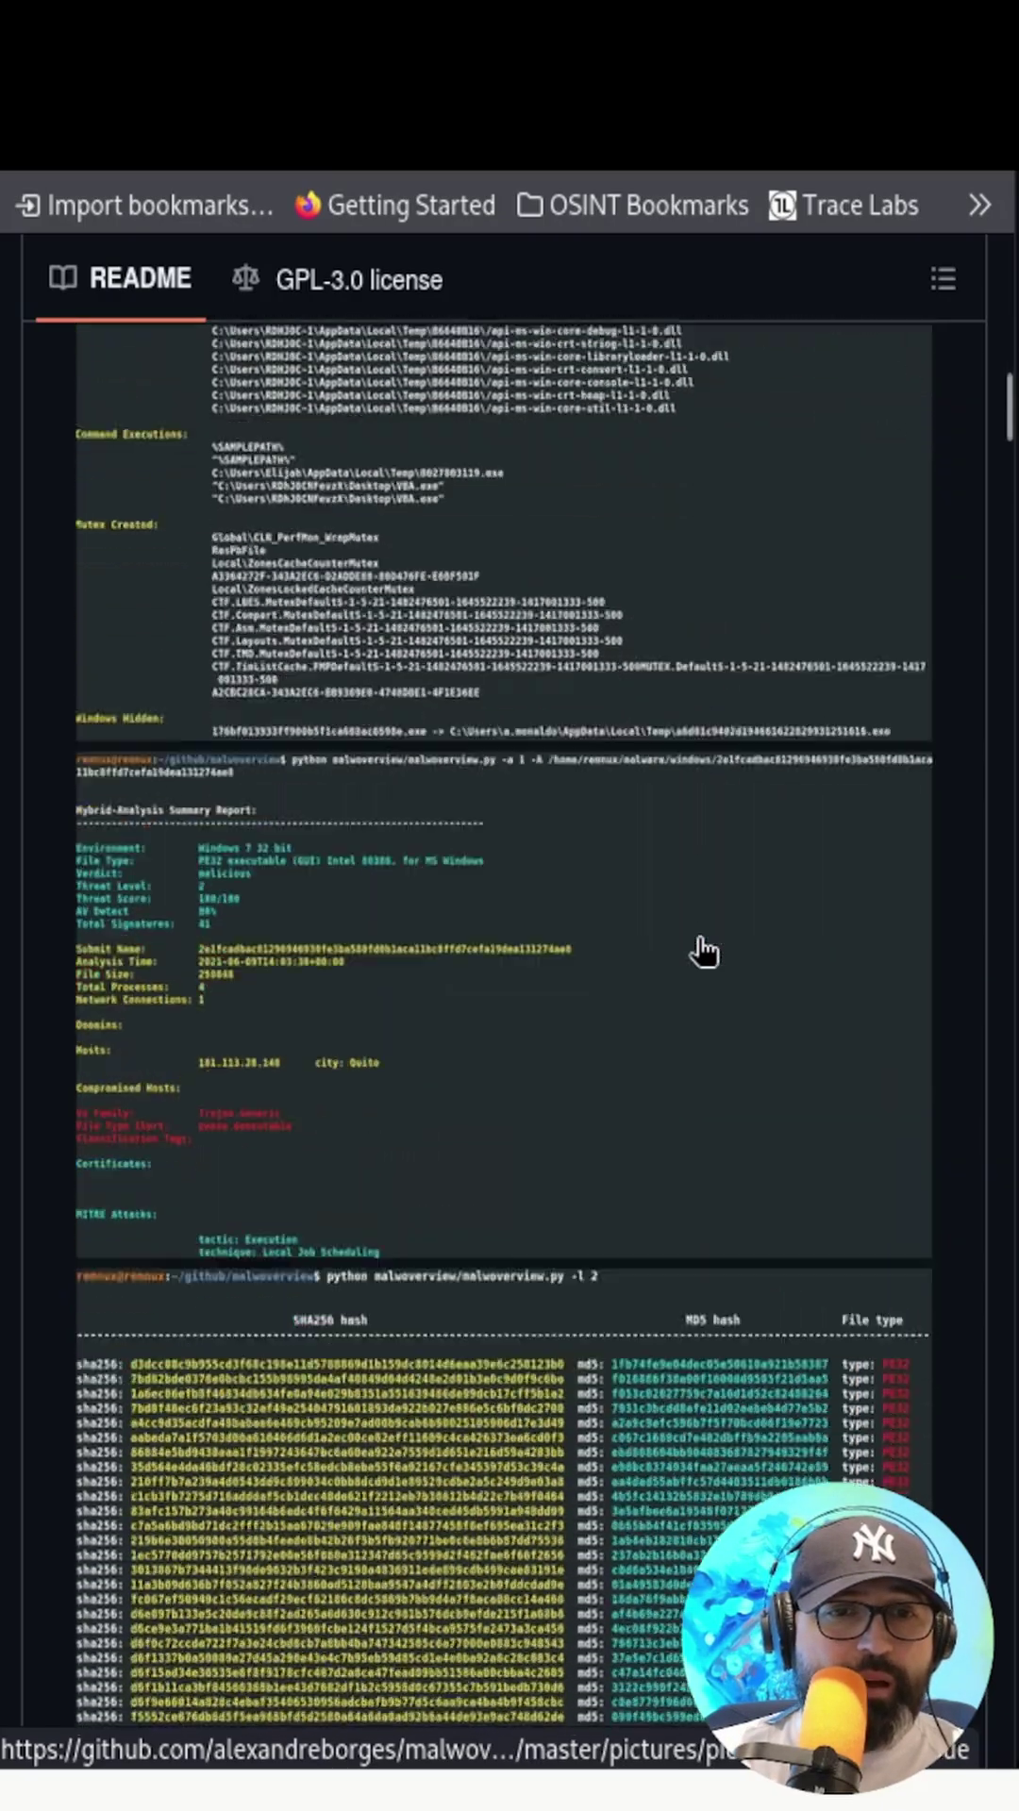
{"action": "scroll", "coordinate": [704, 951], "scroll_direction": "down", "scroll_amount": 4}
{"action": "scroll", "coordinate": [704, 952], "scroll_direction": "down", "scroll_amount": 3}
{"action": "scroll", "coordinate": [702, 949], "scroll_direction": "down", "scroll_amount": 4}
{"action": "scroll", "coordinate": [700, 950], "scroll_direction": "down", "scroll_amount": 4}
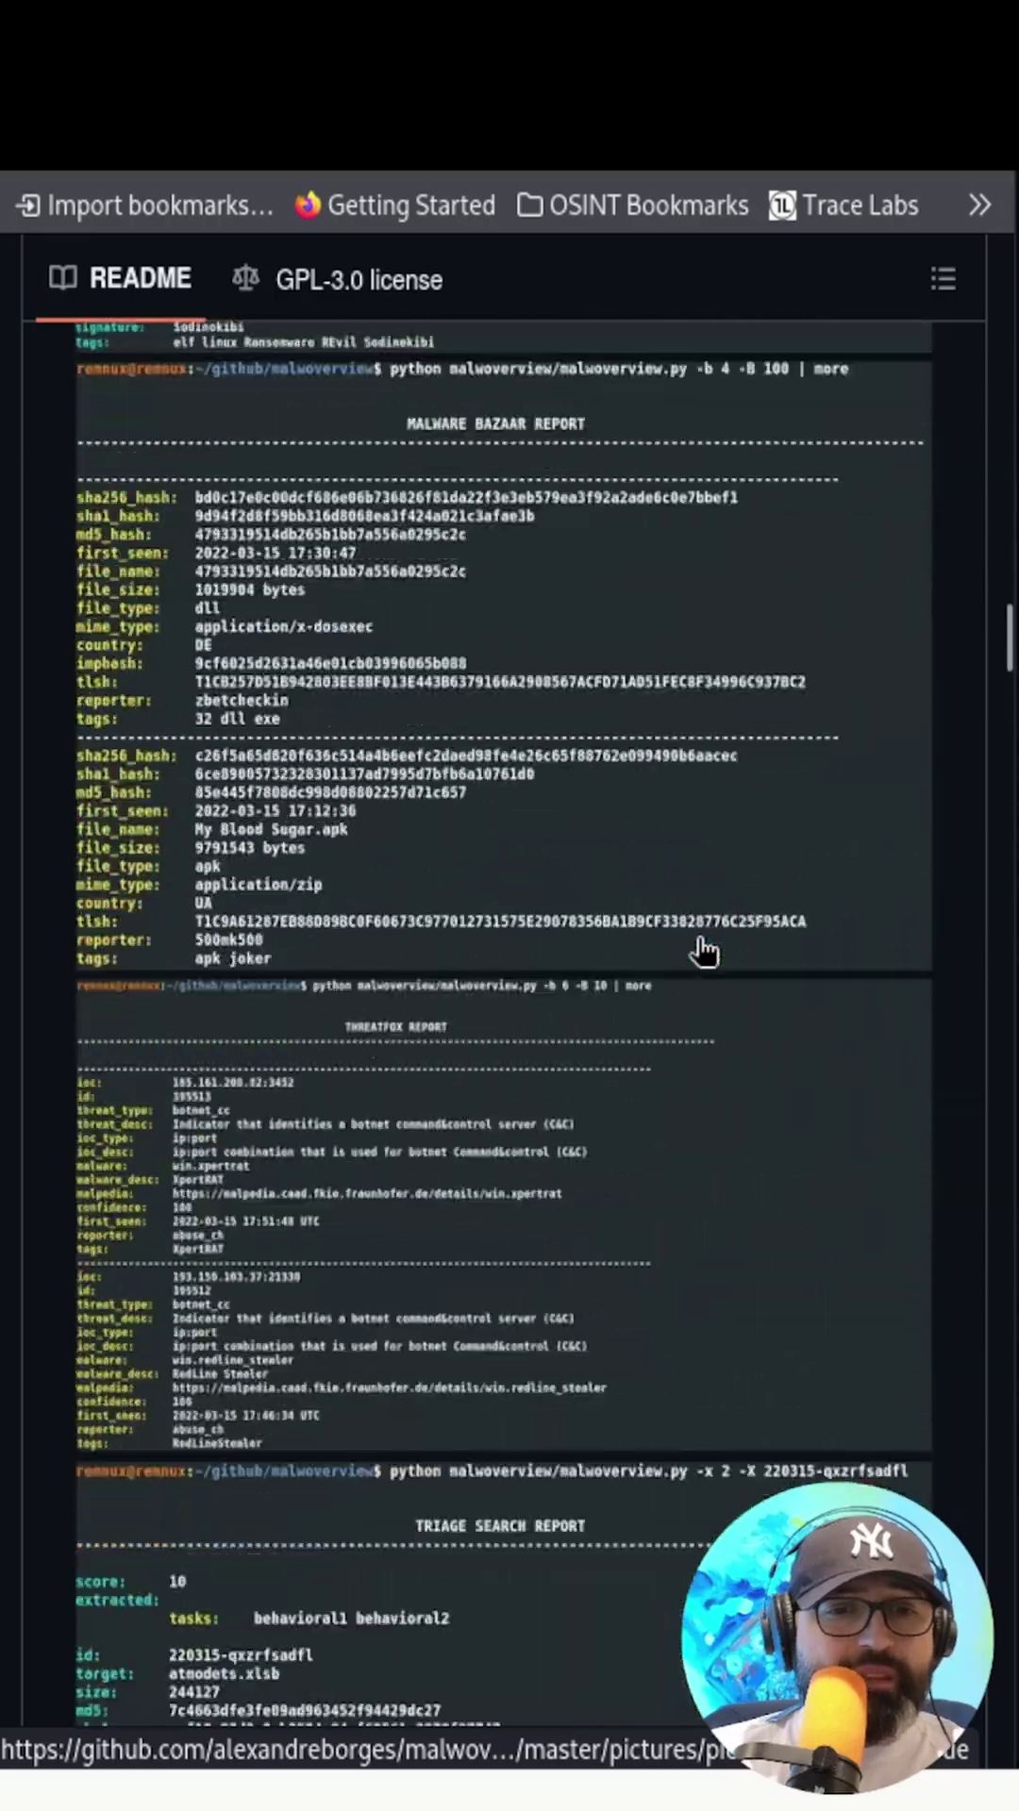
{"action": "scroll", "coordinate": [699, 946], "scroll_direction": "down", "scroll_amount": 4}
{"action": "scroll", "coordinate": [697, 937], "scroll_direction": "down", "scroll_amount": 4}
{"action": "scroll", "coordinate": [698, 942], "scroll_direction": "up", "scroll_amount": 4}
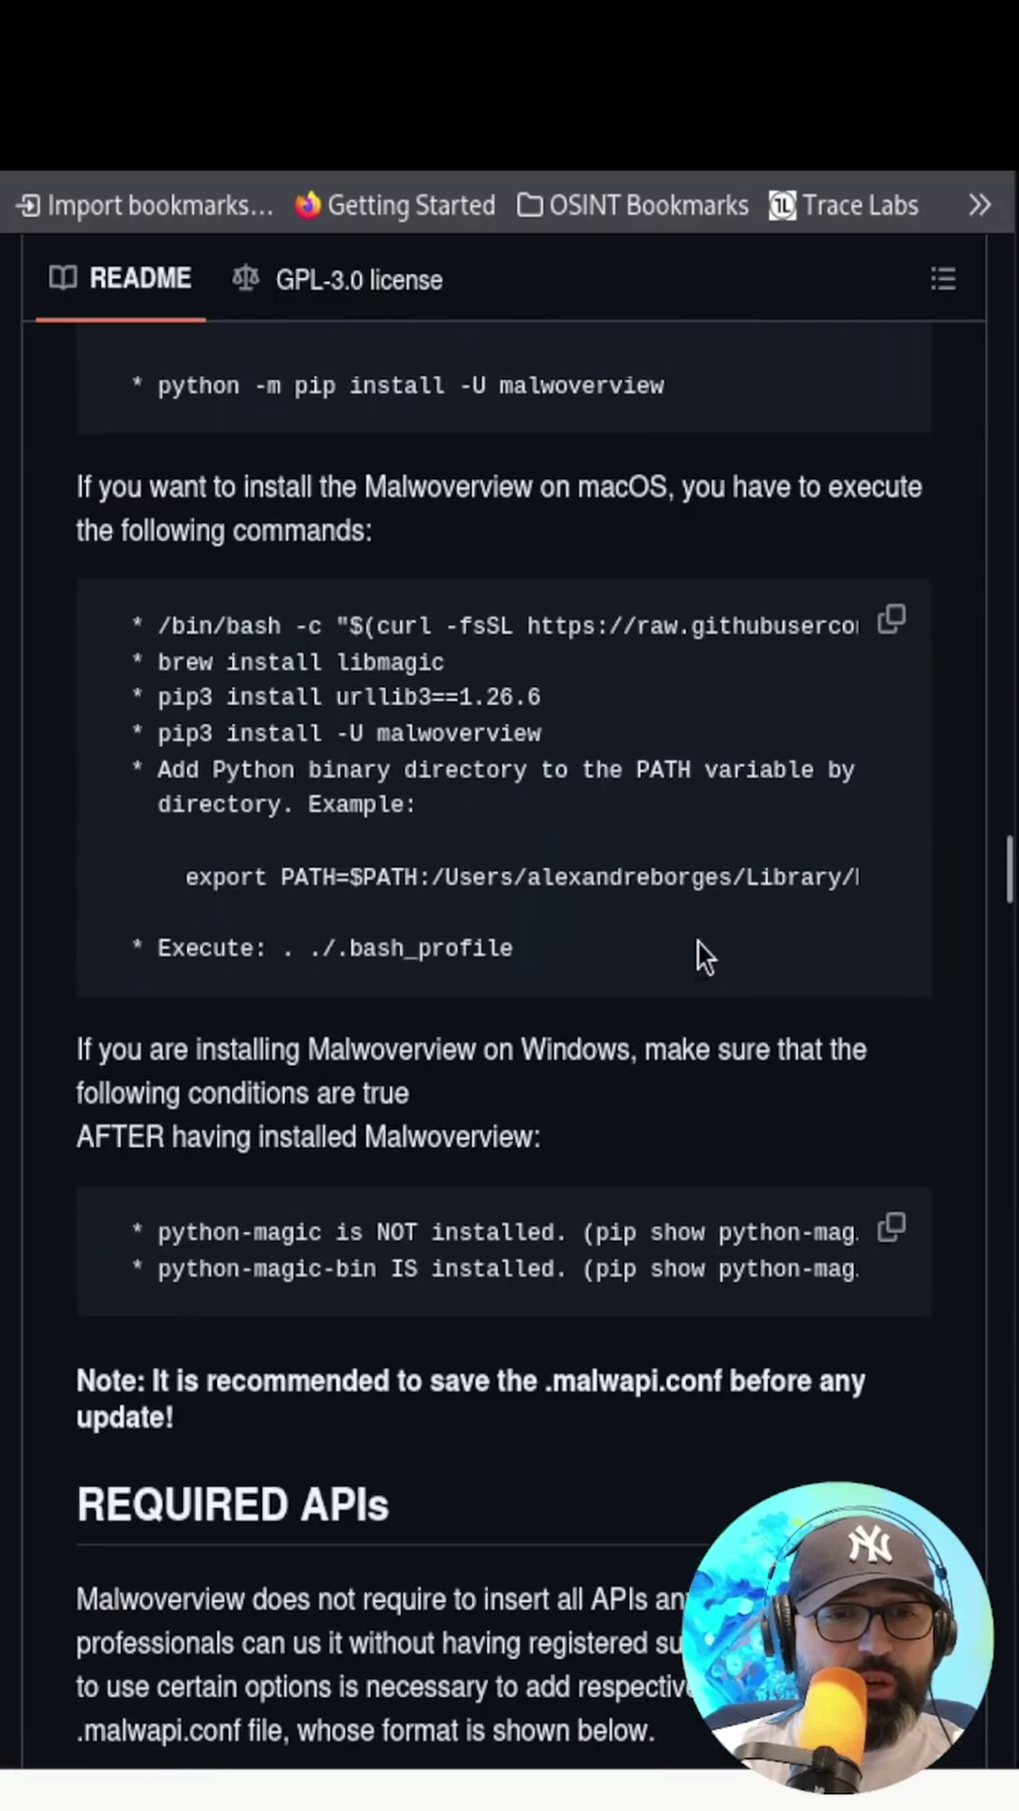
{"action": "scroll", "coordinate": [697, 942], "scroll_direction": "up", "scroll_amount": 5}
{"action": "scroll", "coordinate": [698, 942], "scroll_direction": "down", "scroll_amount": 3}
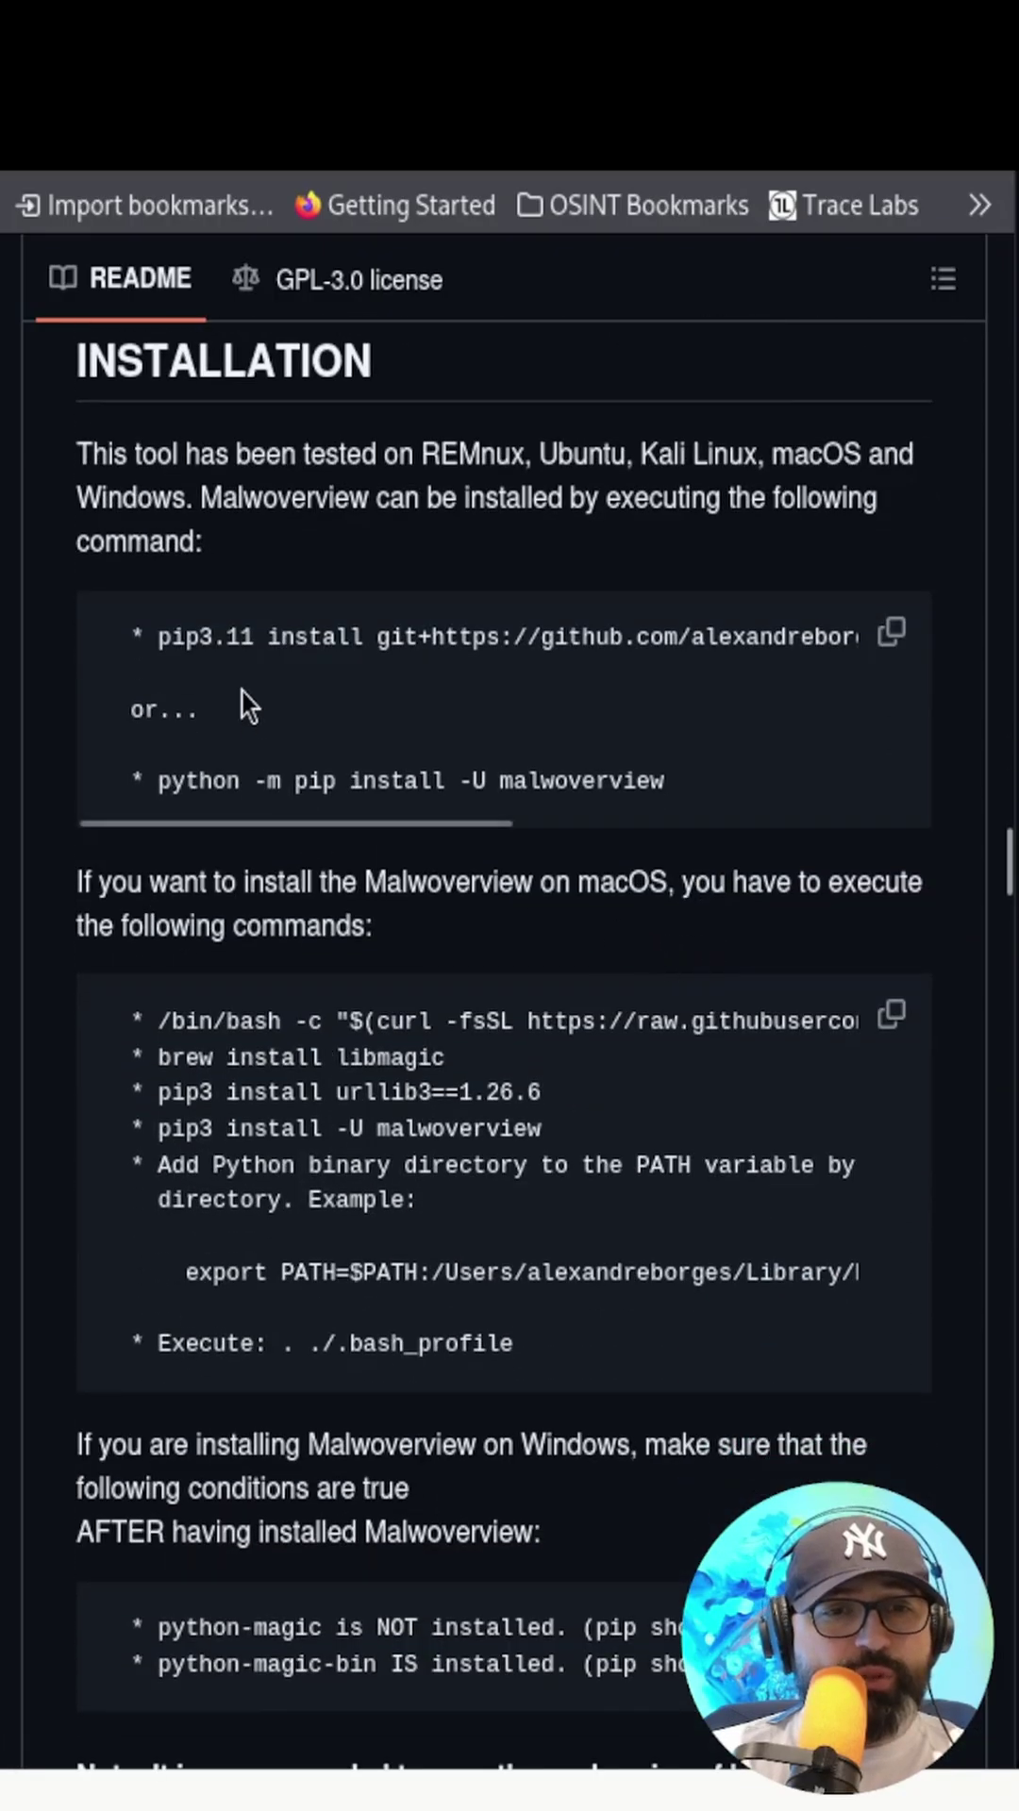
Select the 'python -m pip install -U malwoverview' command in the README's installation section
{"action": "left_click_drag", "start_coordinate": [152, 782], "coordinate": [671, 776]}
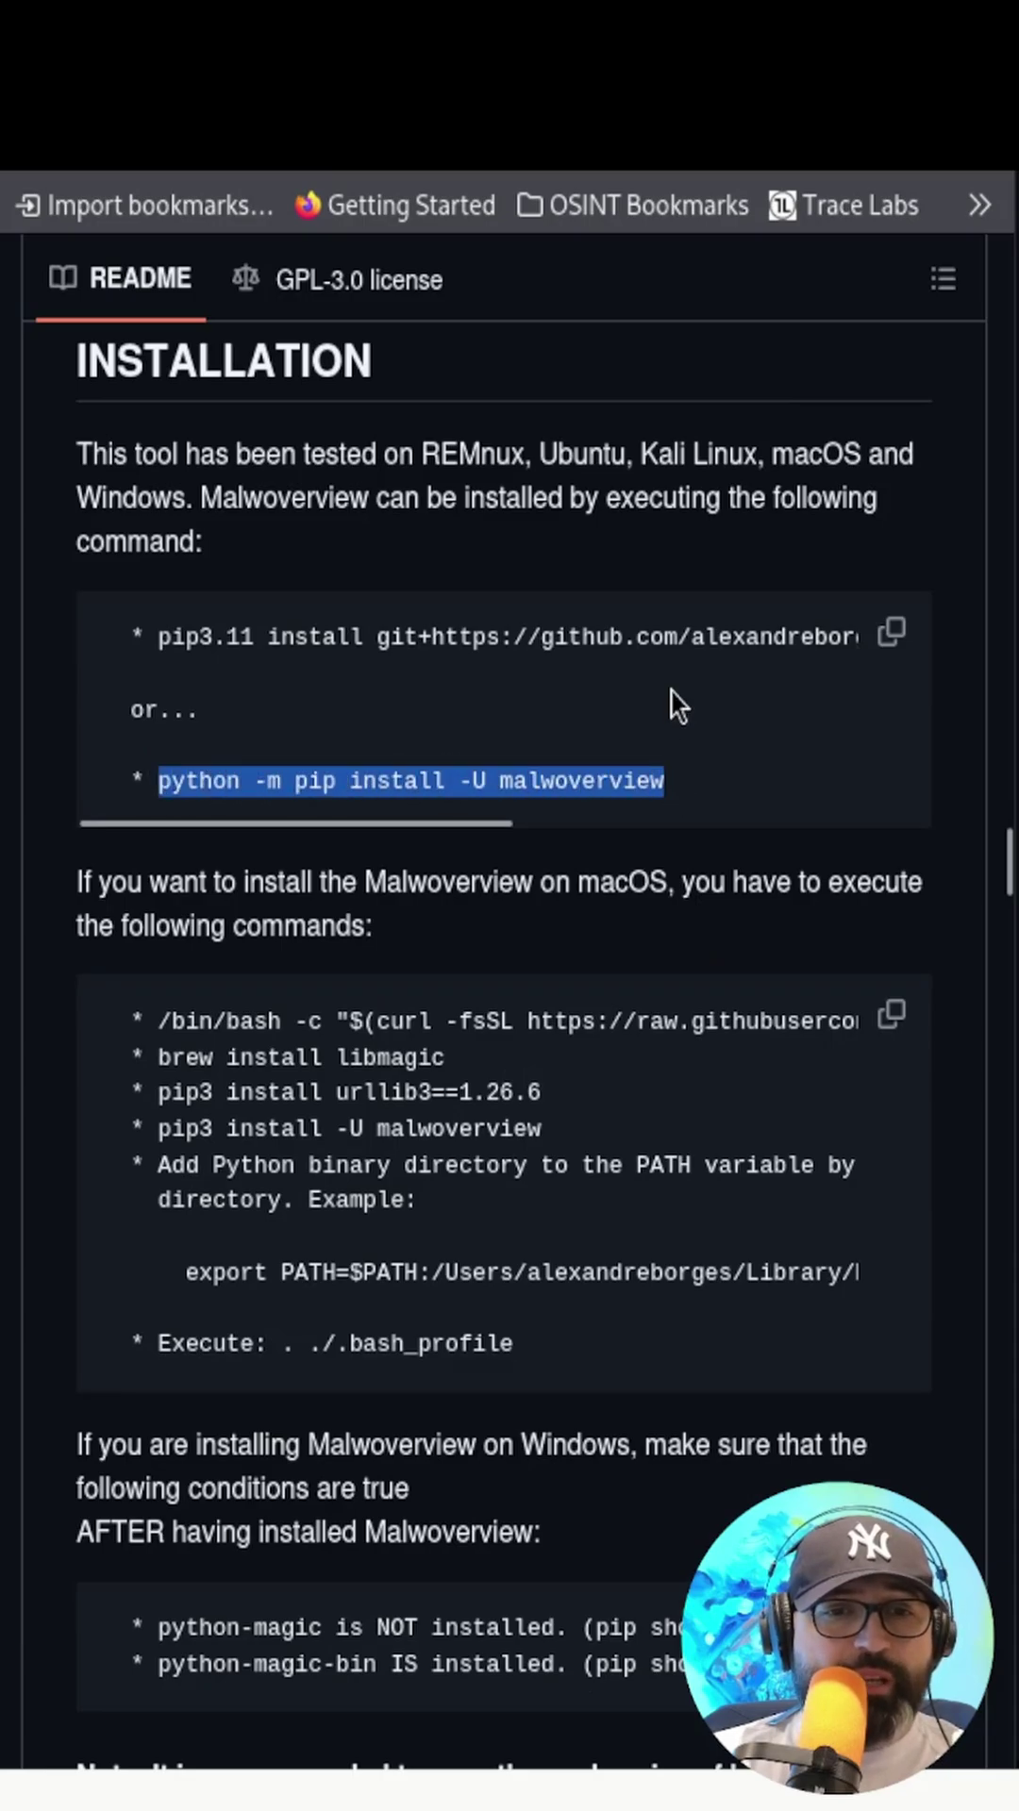
{"action": "scroll", "coordinate": [706, 799], "scroll_direction": "down", "scroll_amount": 3}
{"action": "scroll", "coordinate": [707, 800], "scroll_direction": "down", "scroll_amount": 2}
{"action": "scroll", "coordinate": [707, 800], "scroll_direction": "down", "scroll_amount": 5}
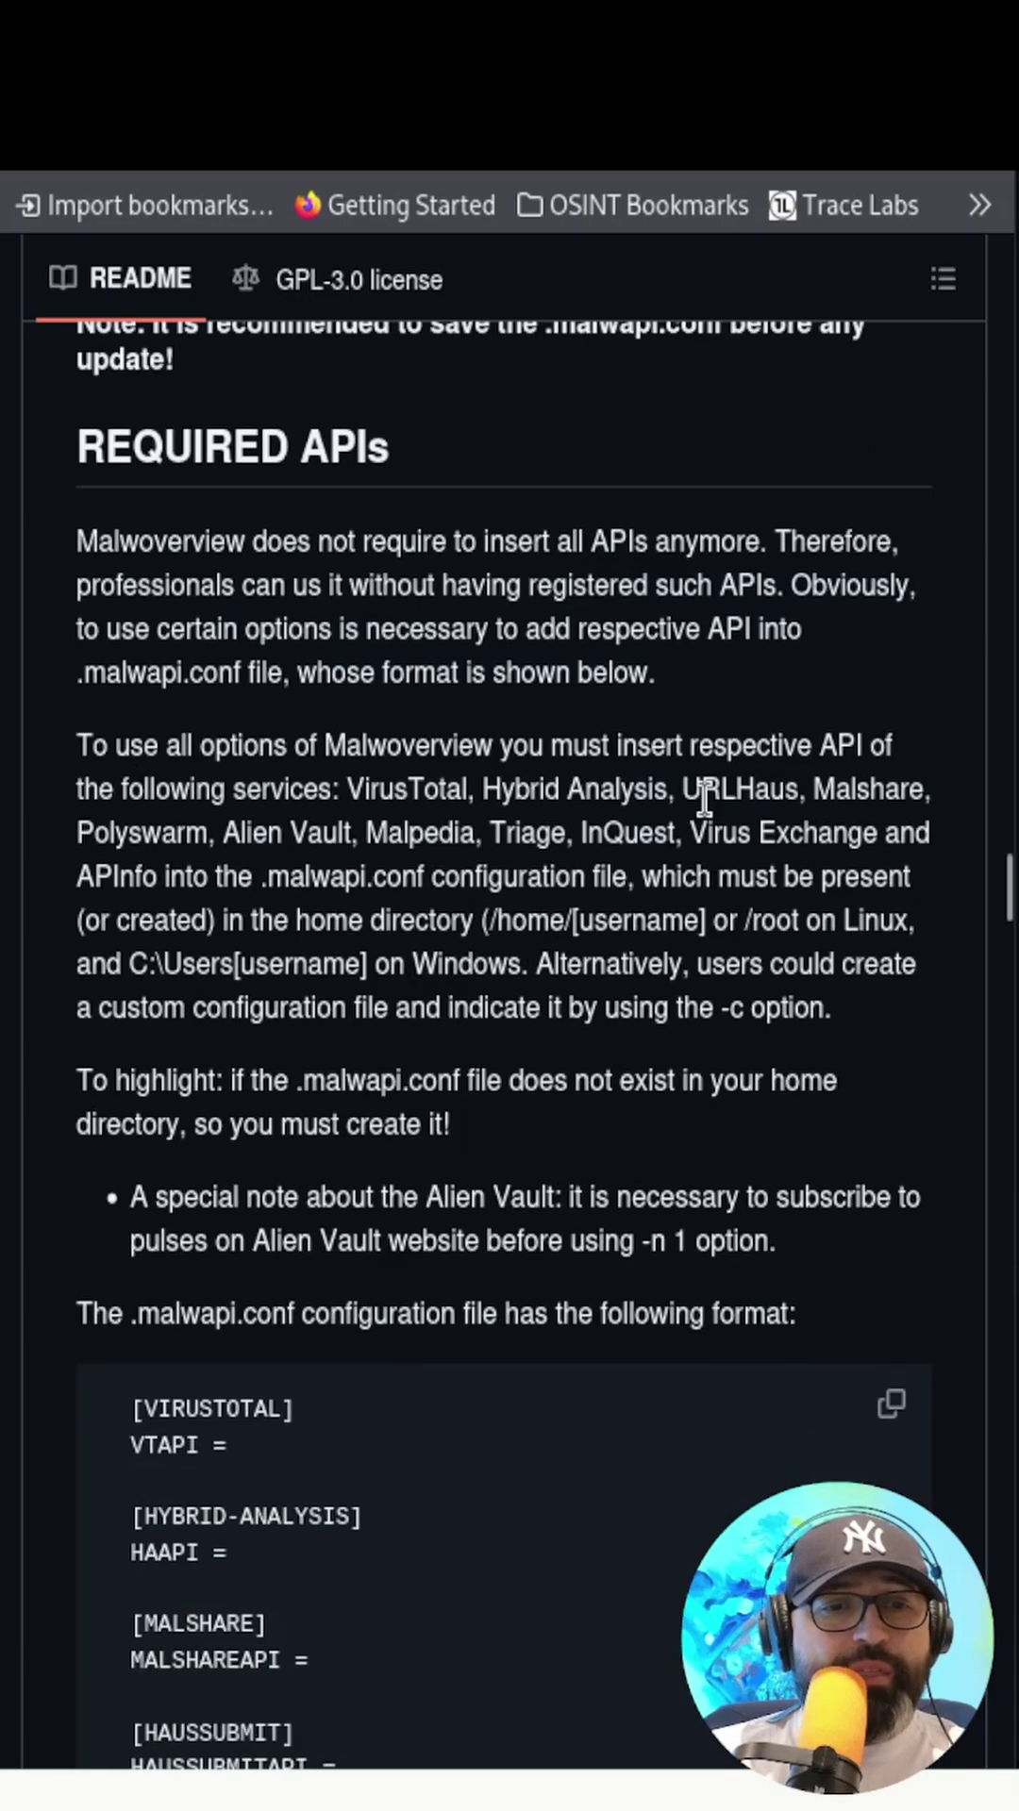
{"action": "scroll", "coordinate": [707, 803], "scroll_direction": "down", "scroll_amount": 5}
{"action": "scroll", "coordinate": [706, 806], "scroll_direction": "down", "scroll_amount": 2}
{"action": "scroll", "coordinate": [706, 805], "scroll_direction": "up", "scroll_amount": 2}
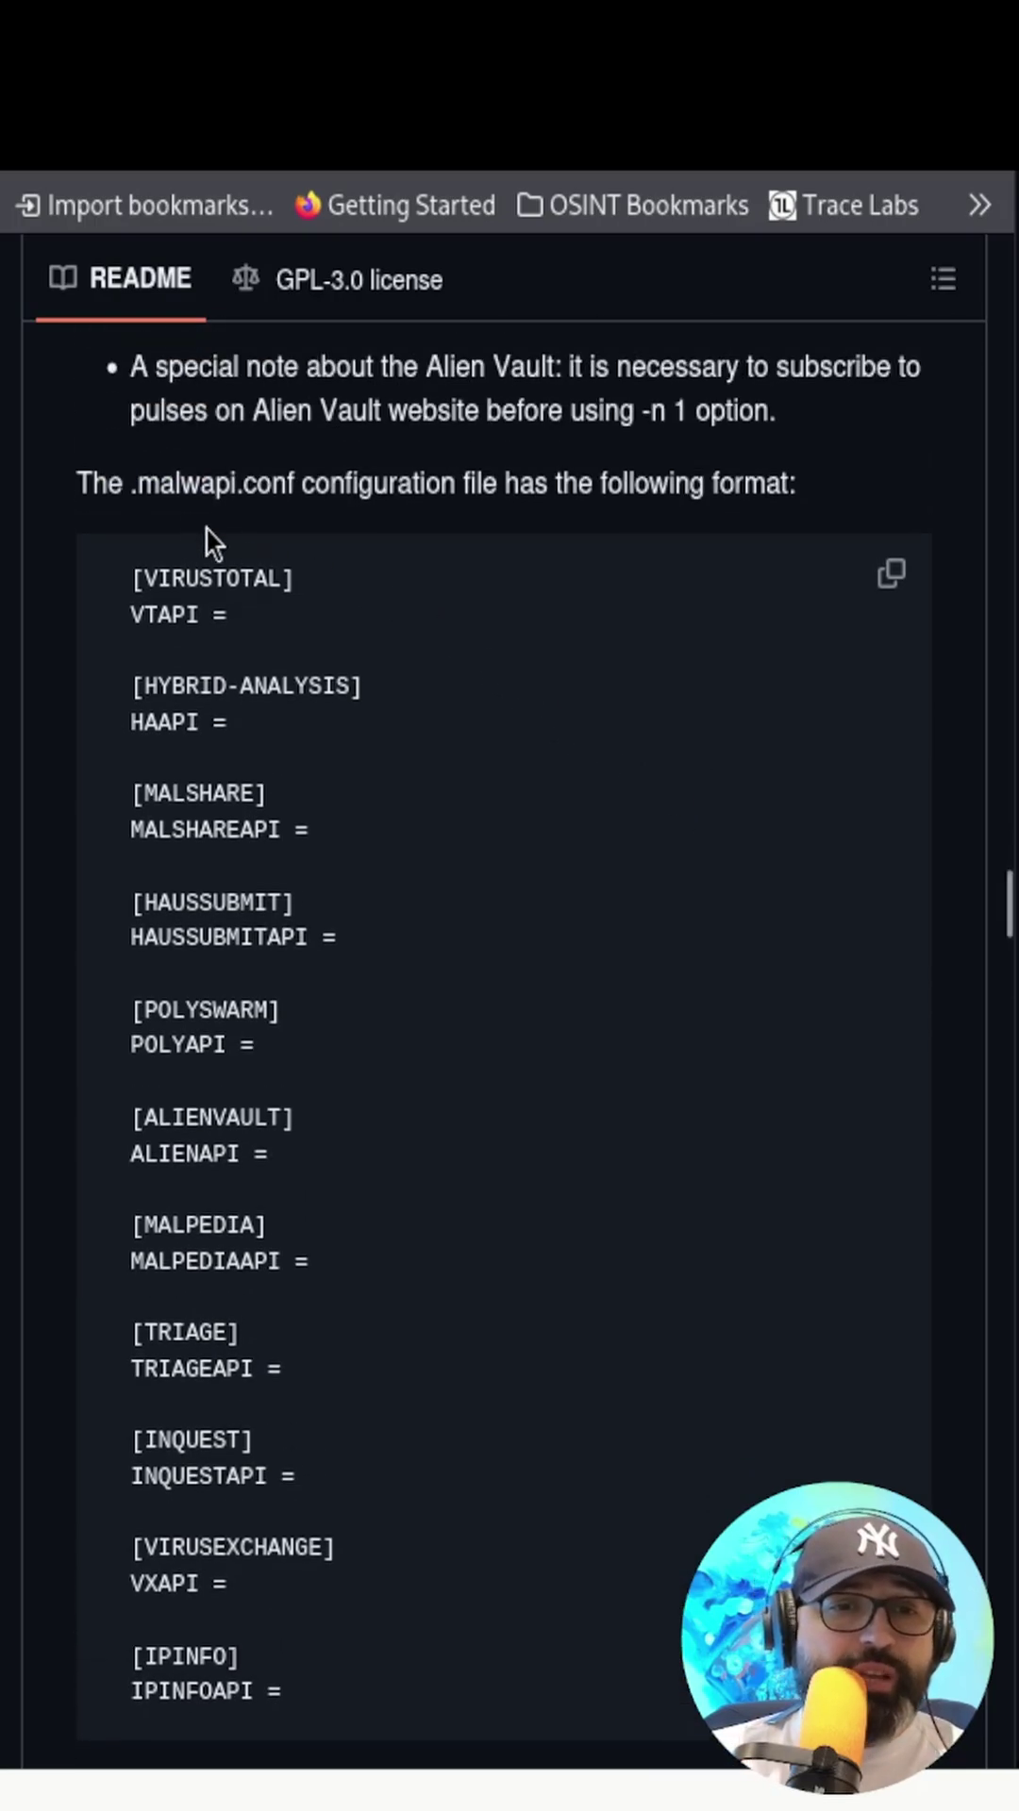
Note the .malwapi.conf file, then run 'malwoverview -n 2 -N 37.44.238.88' for Mirai IOC results
{"action": "left_click_drag", "start_coordinate": [140, 484], "coordinate": [287, 484]}
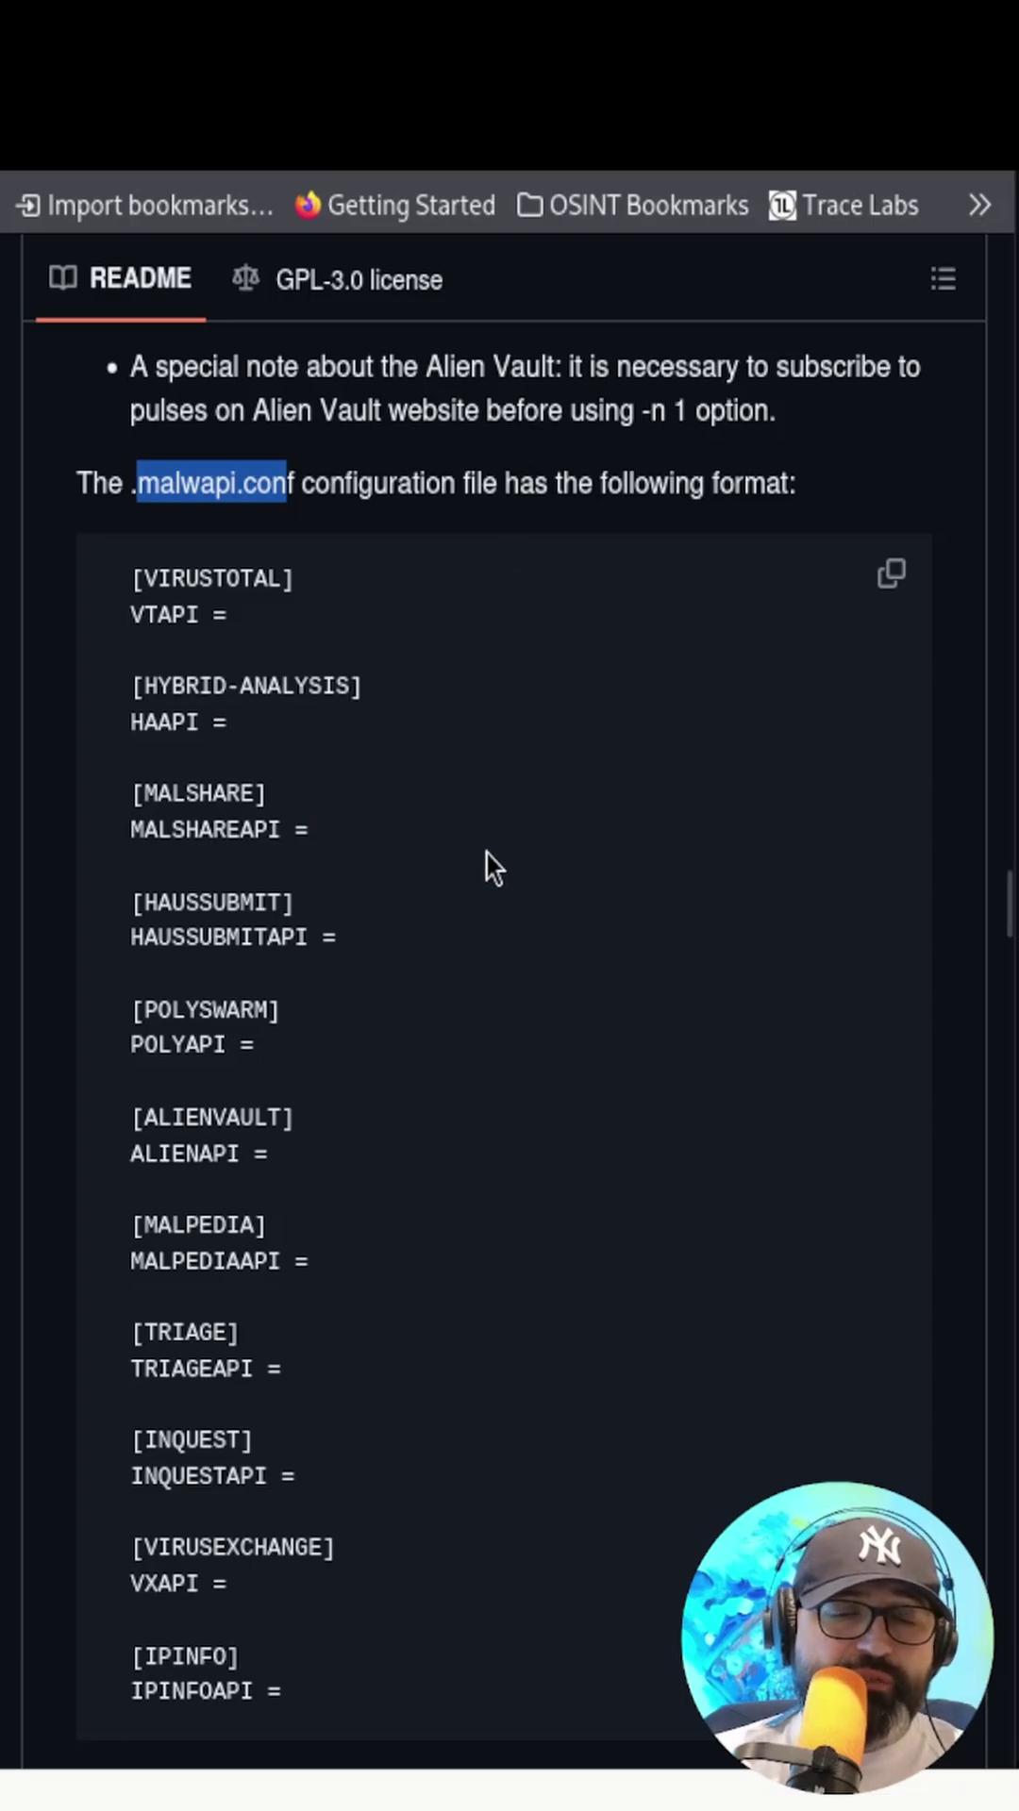
{"action": "key", "text": "alt+Tab"}
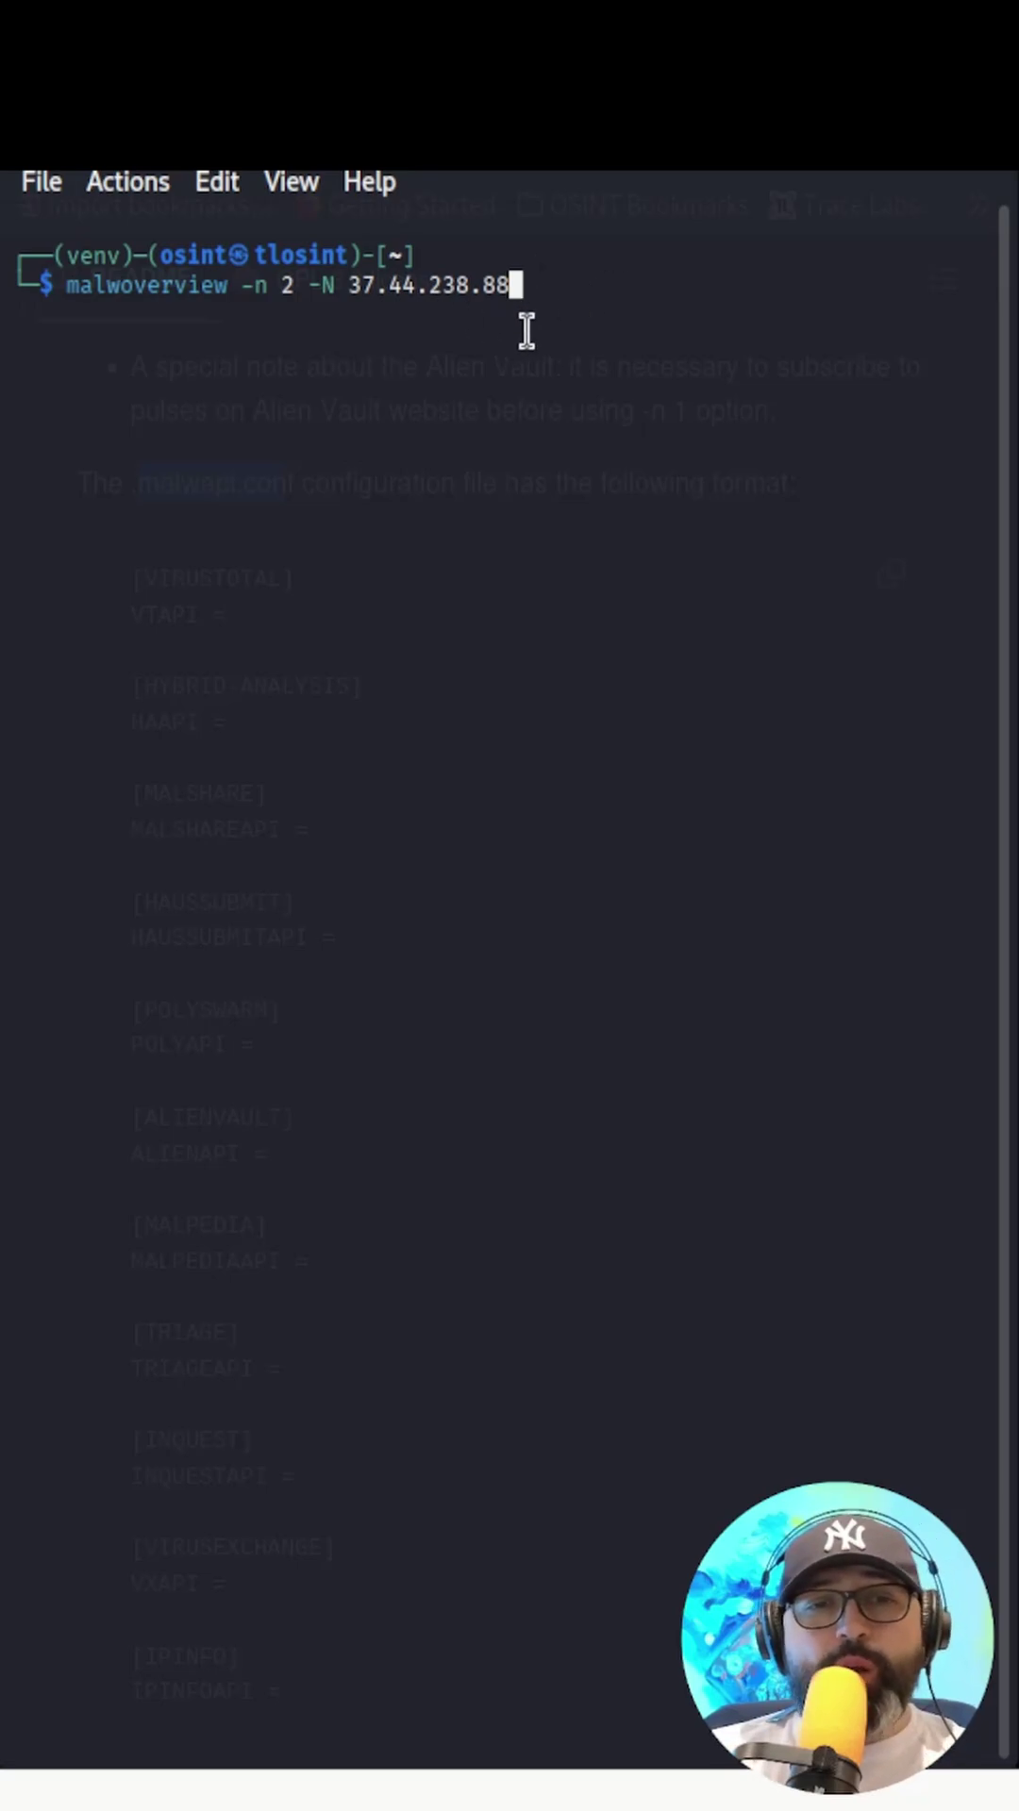
{"action": "key", "text": "Return"}
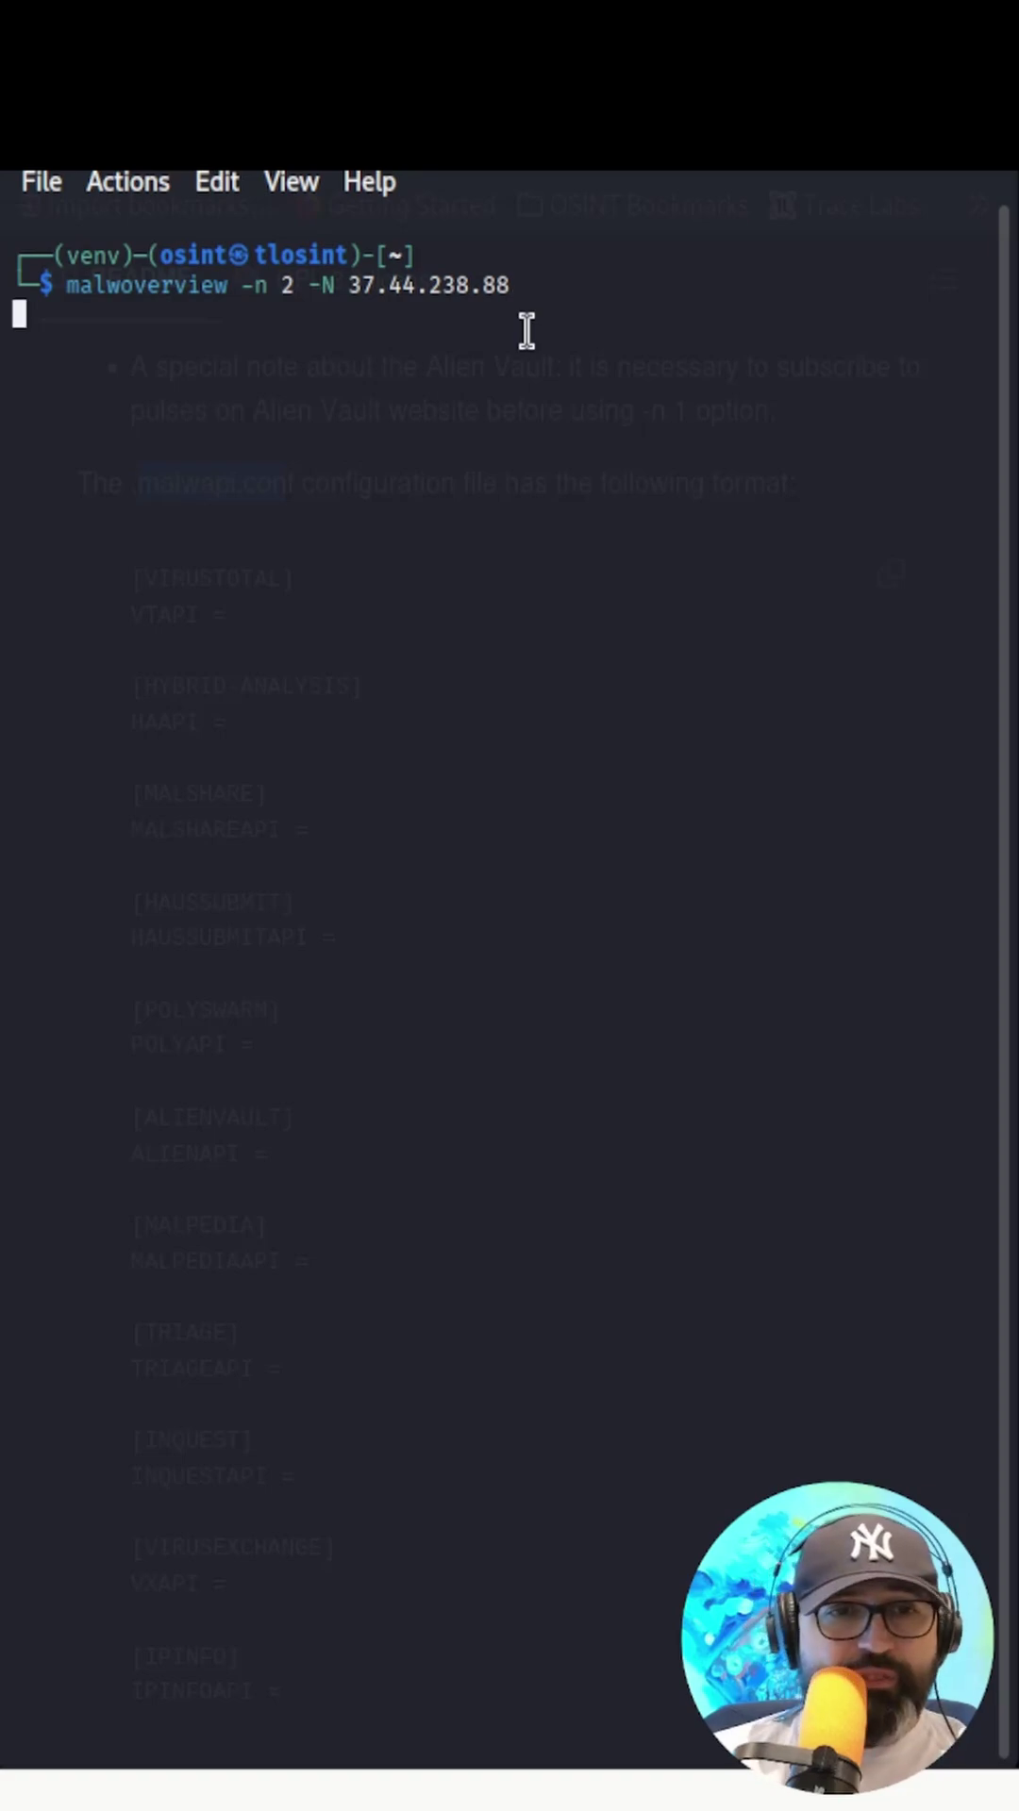
{"action": "scroll", "coordinate": [525, 630], "scroll_direction": "up", "scroll_amount": 5}
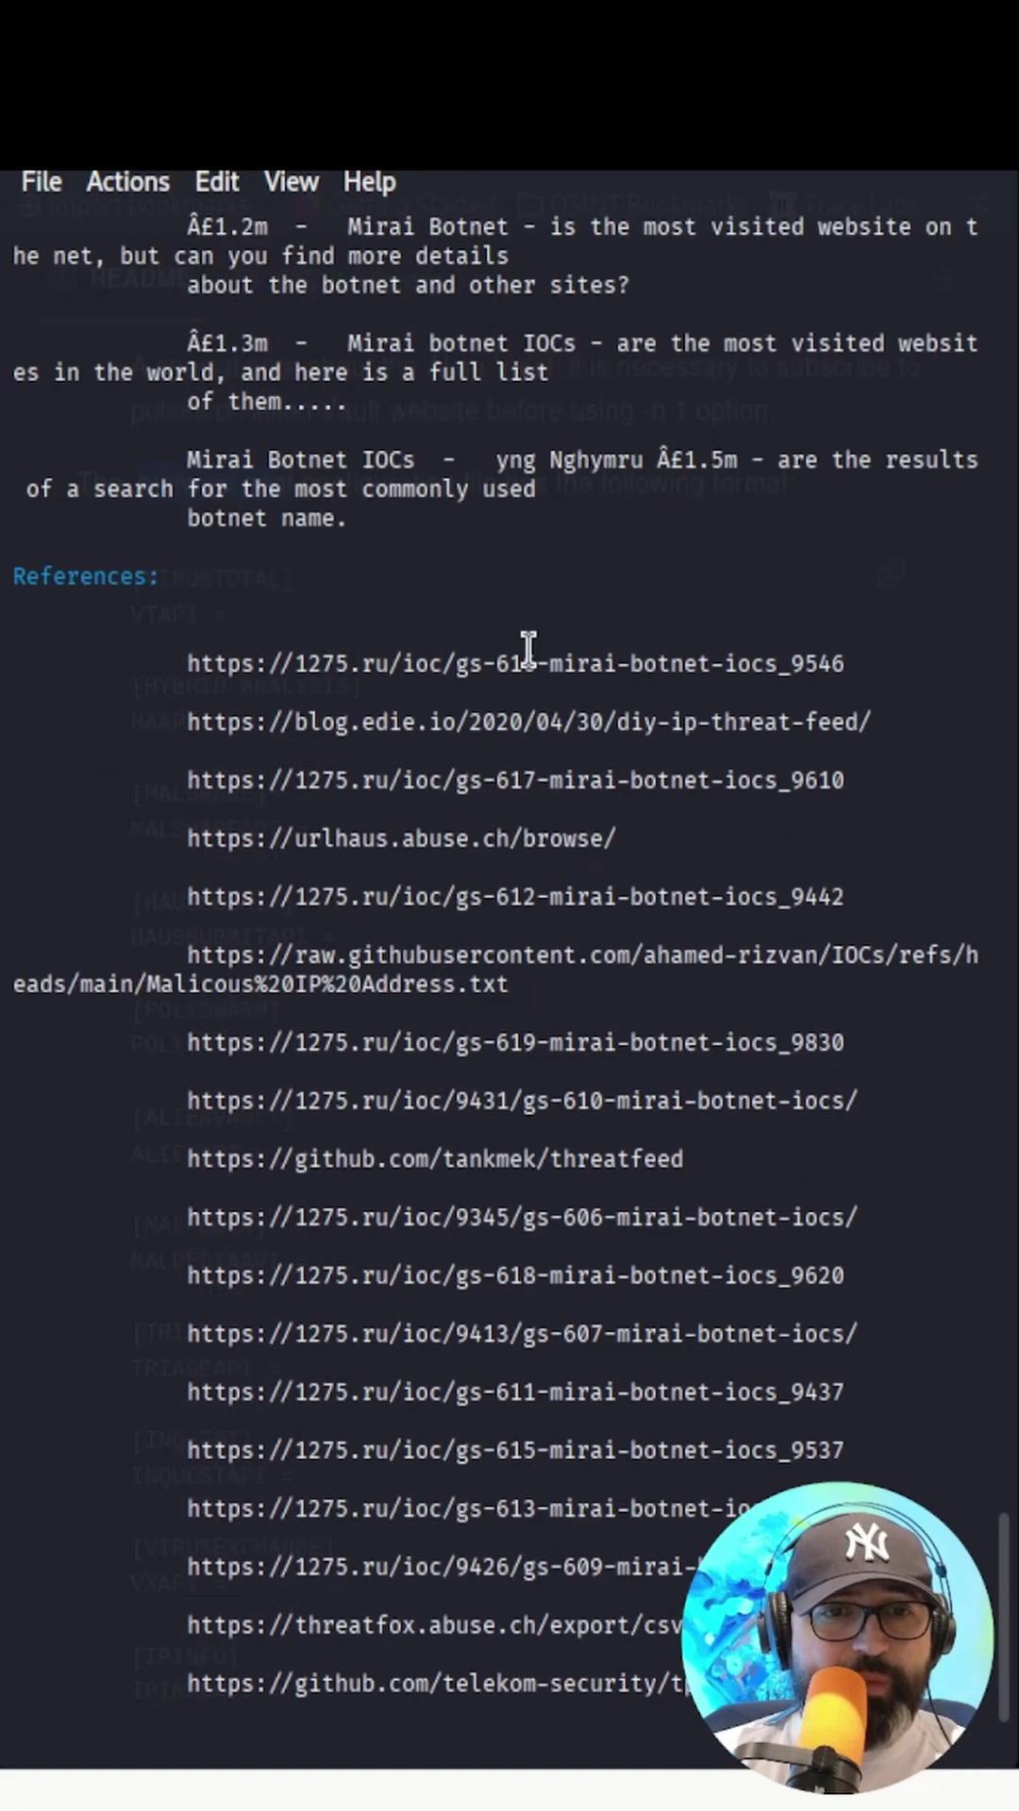
{"action": "scroll", "coordinate": [527, 647], "scroll_direction": "up", "scroll_amount": 5}
{"action": "scroll", "coordinate": [527, 651], "scroll_direction": "up", "scroll_amount": 9}
{"action": "scroll", "coordinate": [525, 644], "scroll_direction": "up", "scroll_amount": 5}
{"action": "scroll", "coordinate": [546, 636], "scroll_direction": "up", "scroll_amount": 9}
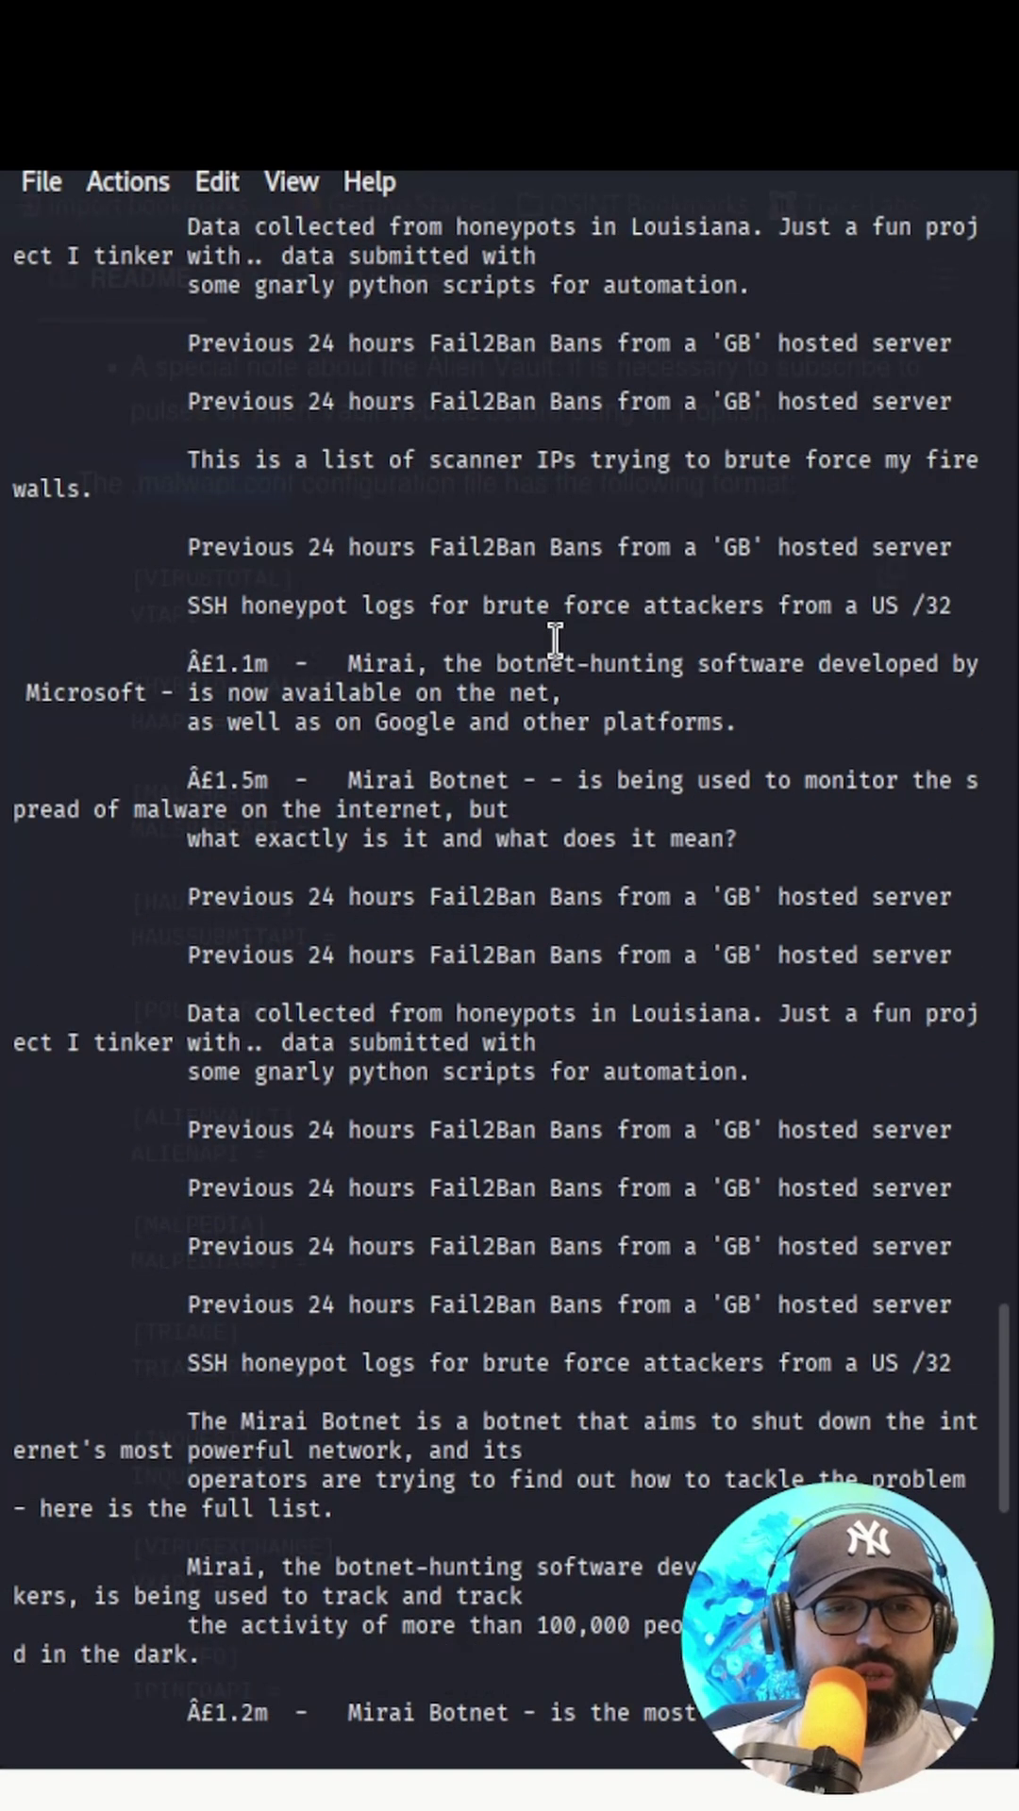
{"action": "scroll", "coordinate": [554, 636], "scroll_direction": "up", "scroll_amount": 9}
{"action": "scroll", "coordinate": [554, 641], "scroll_direction": "up", "scroll_amount": 9}
{"action": "scroll", "coordinate": [557, 639], "scroll_direction": "up", "scroll_amount": 6}
{"action": "scroll", "coordinate": [558, 637], "scroll_direction": "up", "scroll_amount": 4}
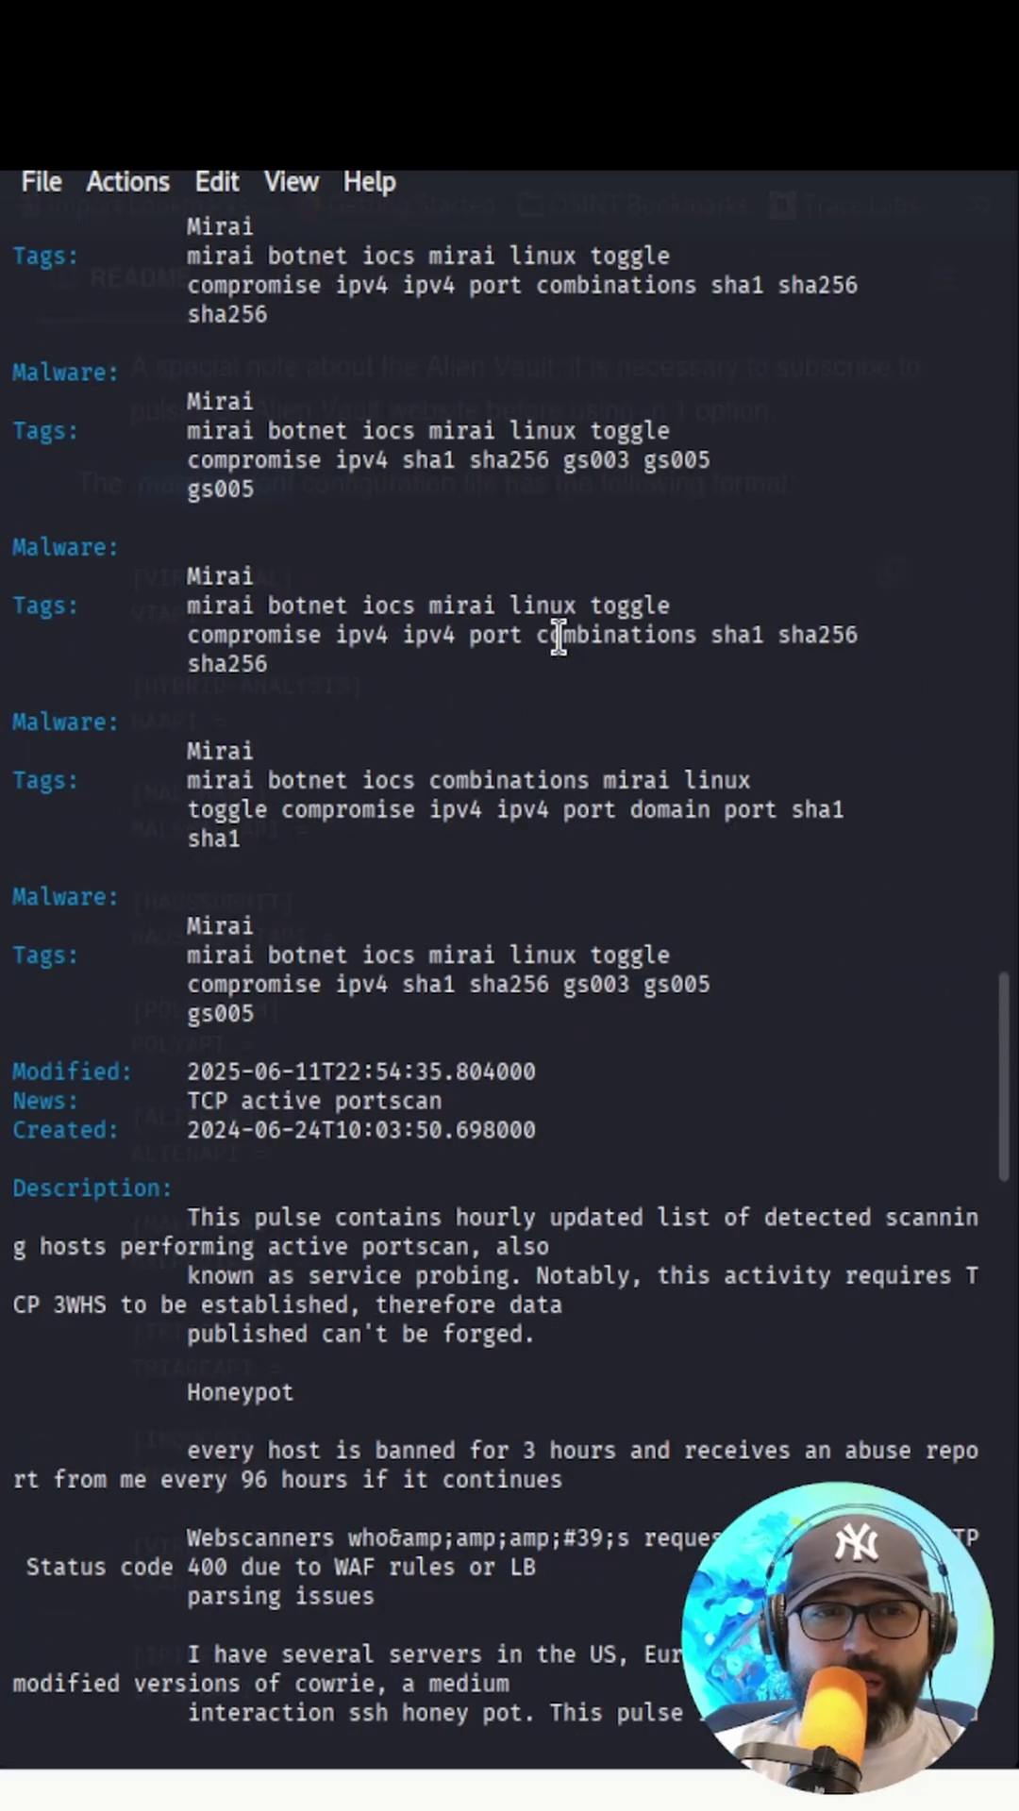
{"action": "scroll", "coordinate": [564, 635], "scroll_direction": "up", "scroll_amount": 10}
{"action": "scroll", "coordinate": [564, 635], "scroll_direction": "up", "scroll_amount": 3}
{"action": "scroll", "coordinate": [564, 634], "scroll_direction": "down", "scroll_amount": 5}
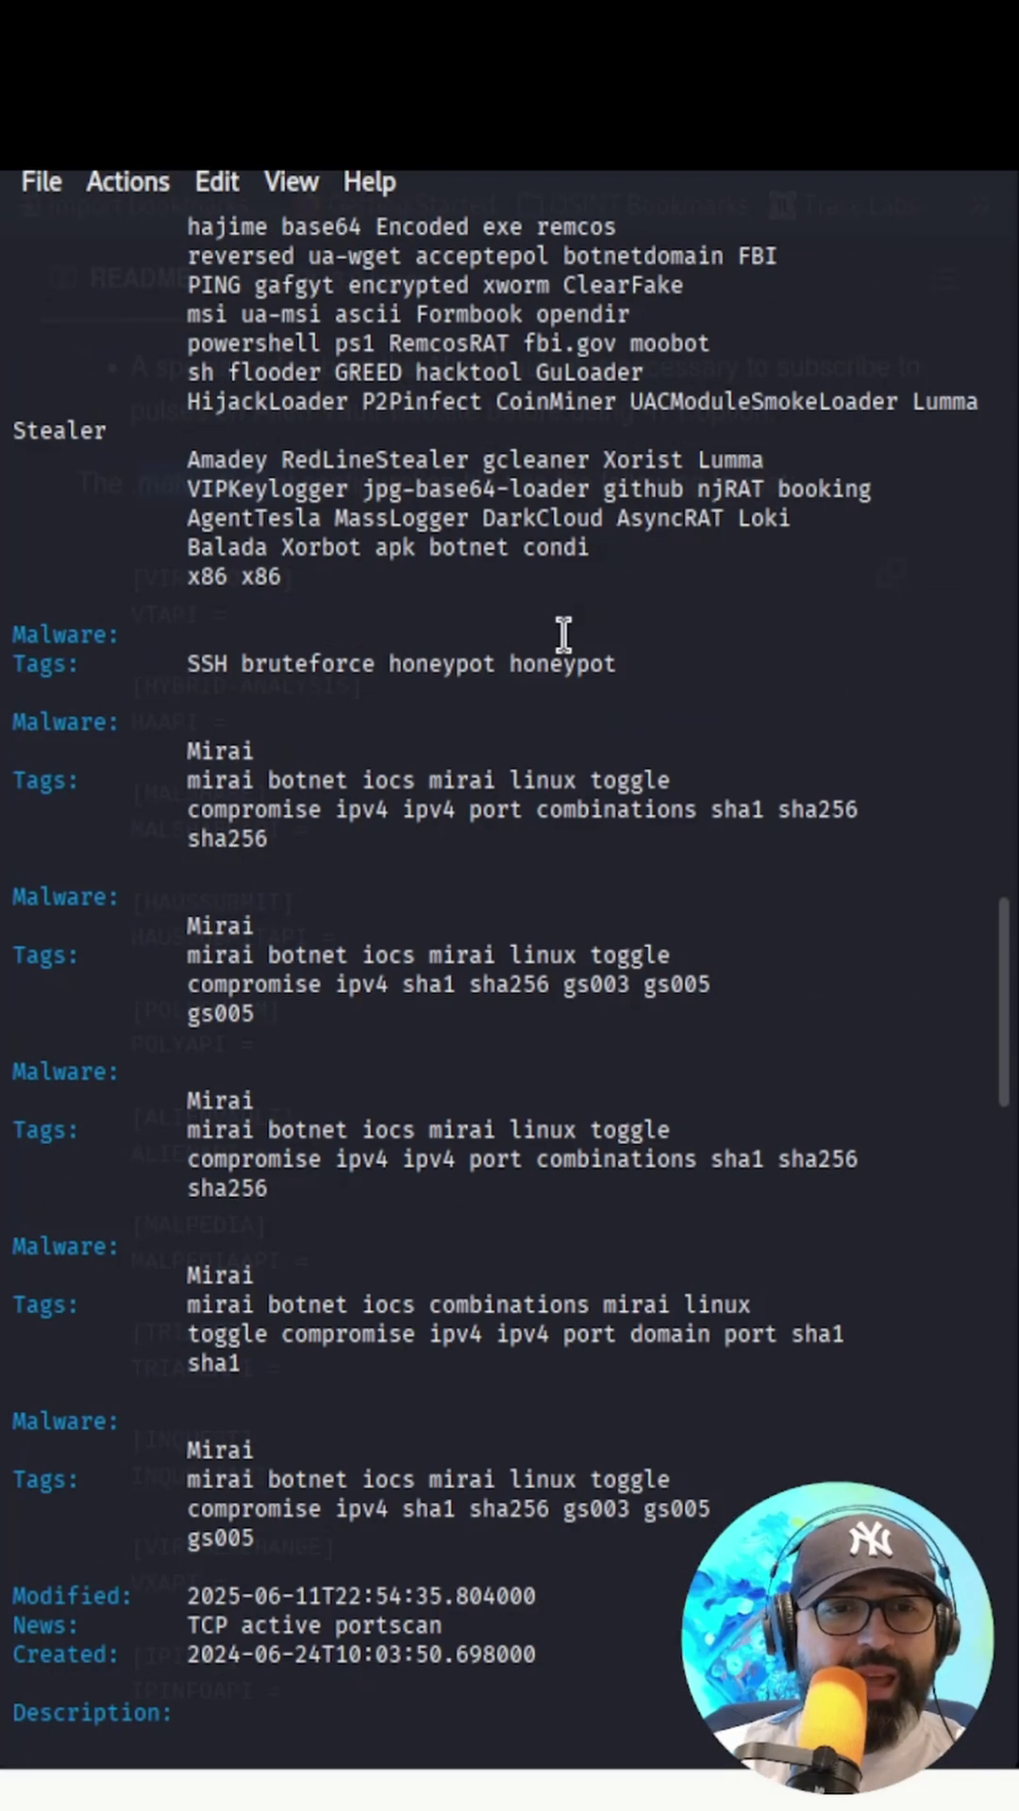
{"action": "scroll", "coordinate": [564, 635], "scroll_direction": "up", "scroll_amount": 3}
{"action": "scroll", "coordinate": [563, 634], "scroll_direction": "up", "scroll_amount": 4}
{"action": "scroll", "coordinate": [563, 634], "scroll_direction": "up", "scroll_amount": 2}
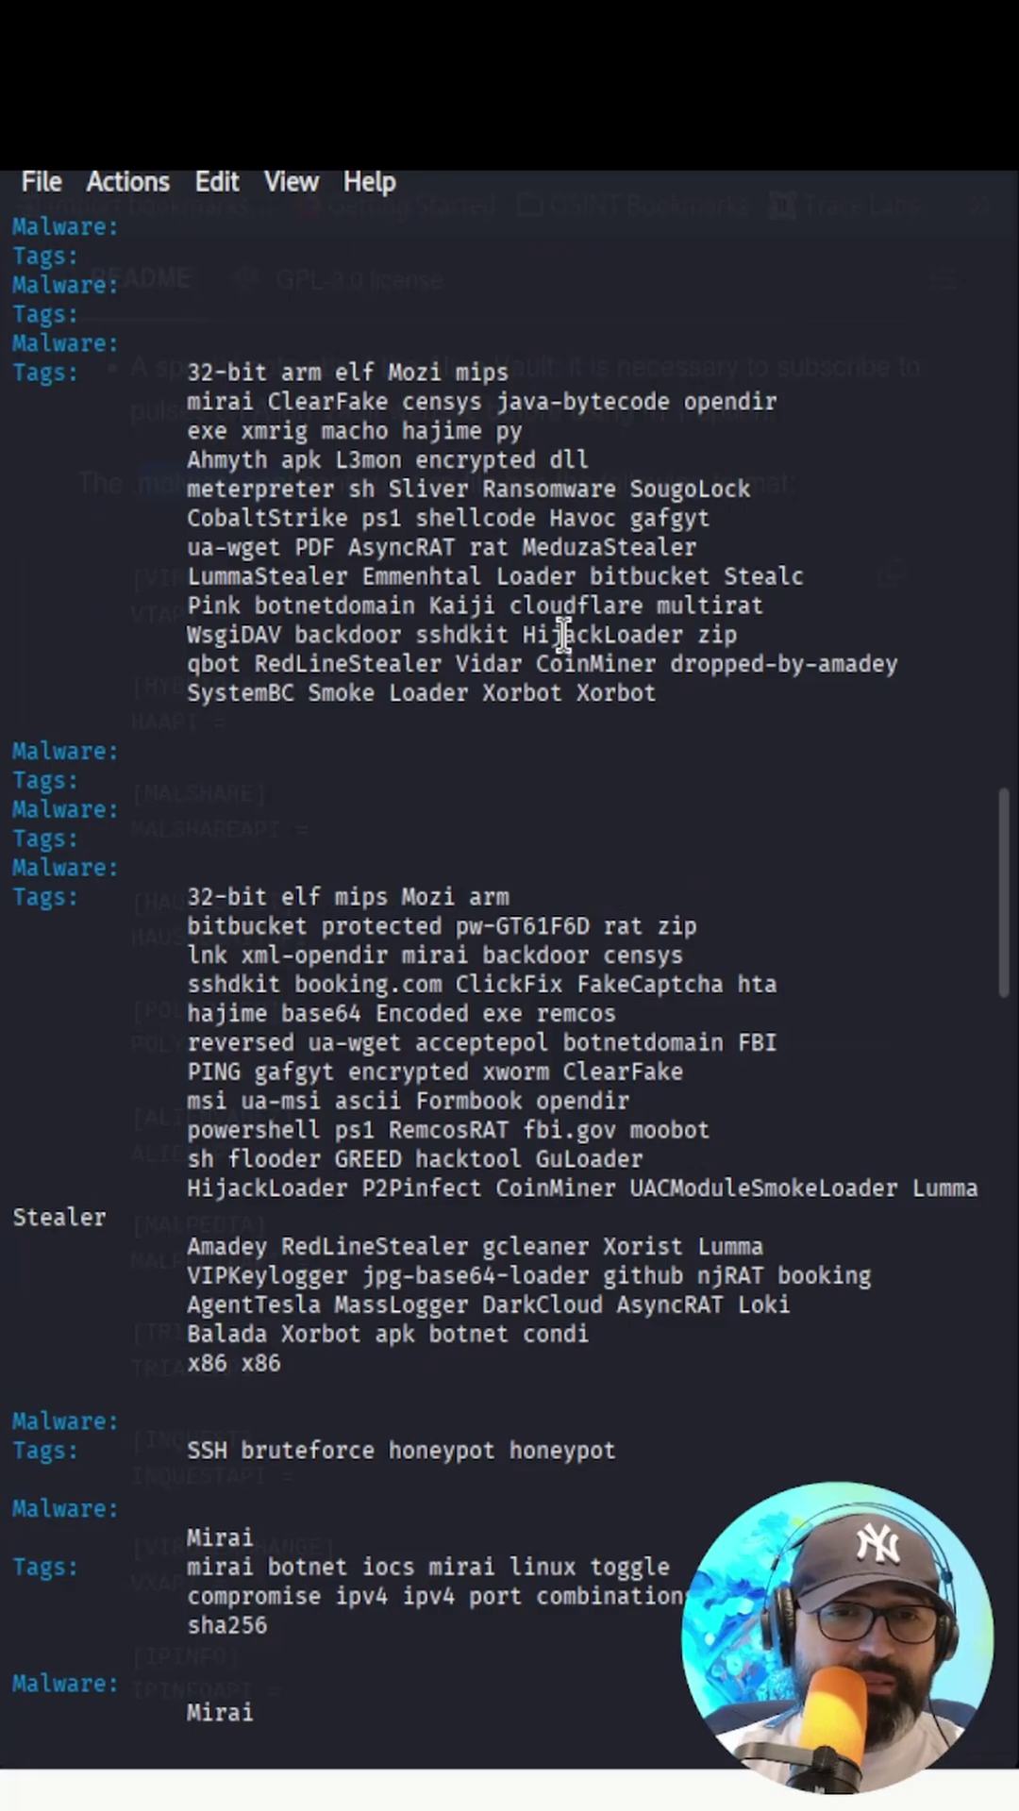
{"action": "scroll", "coordinate": [563, 634], "scroll_direction": "down", "scroll_amount": 15}
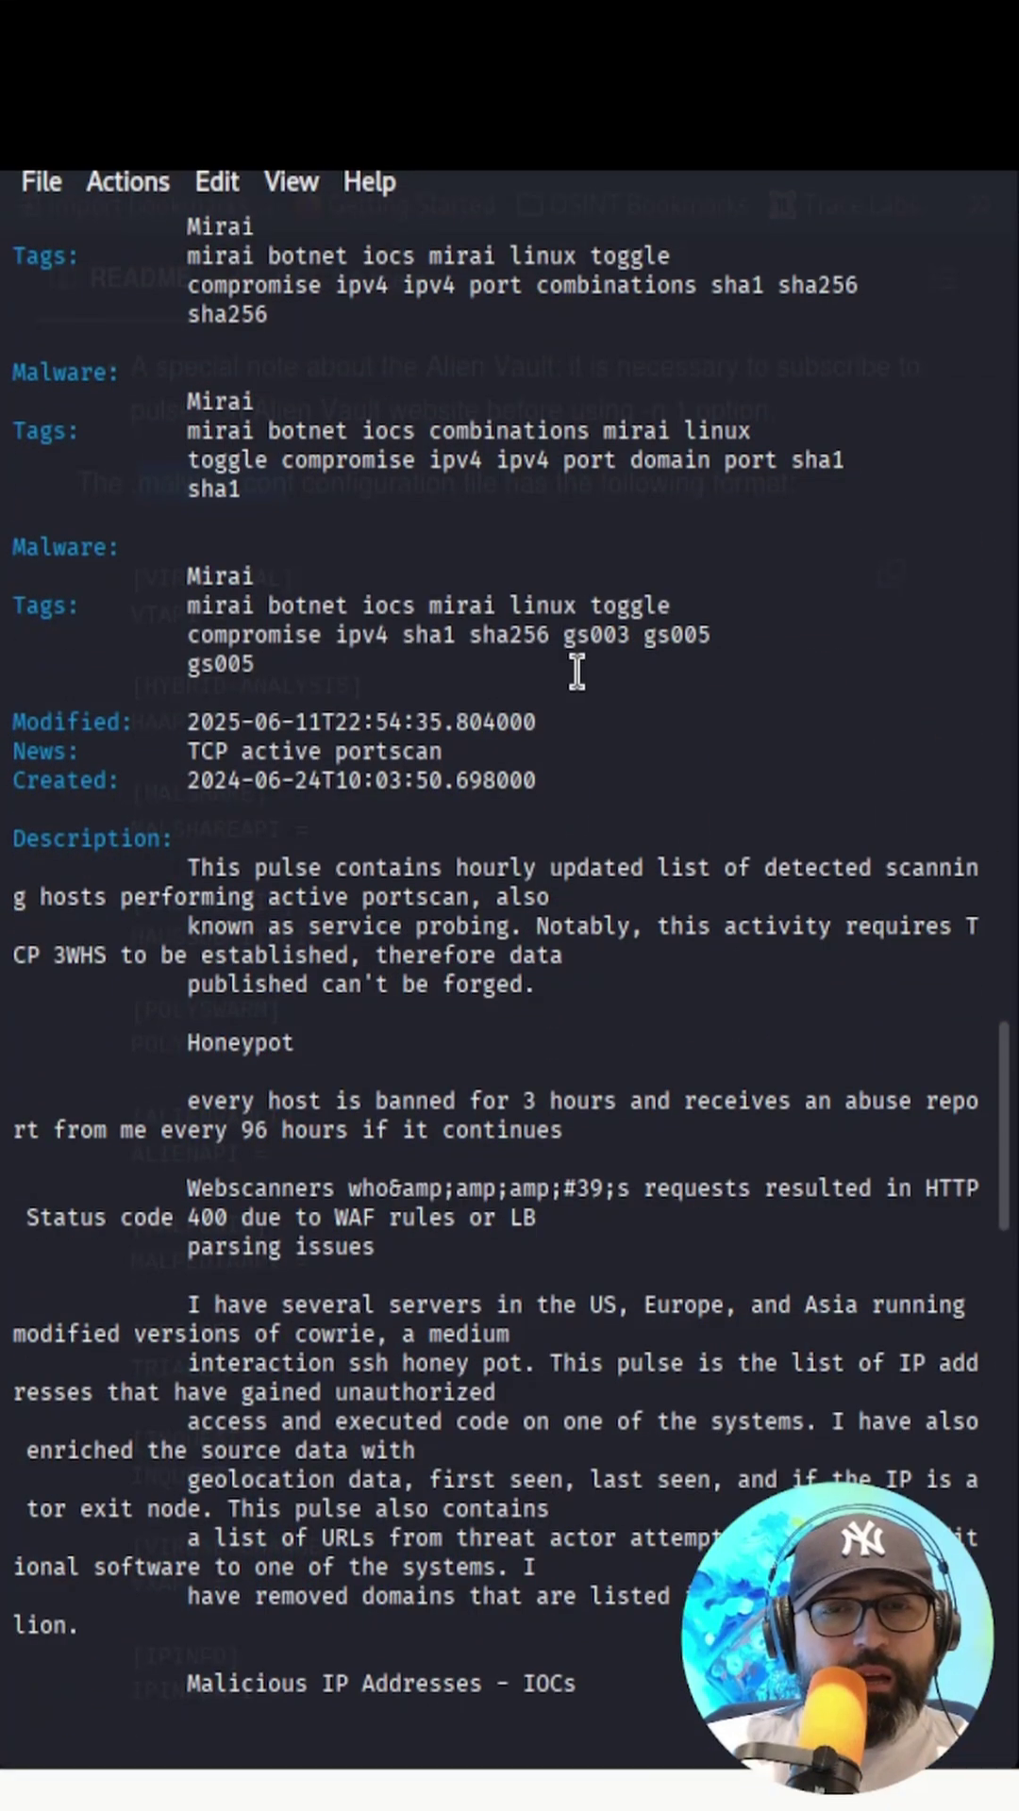
{"action": "scroll", "coordinate": [576, 671], "scroll_direction": "down", "scroll_amount": 3}
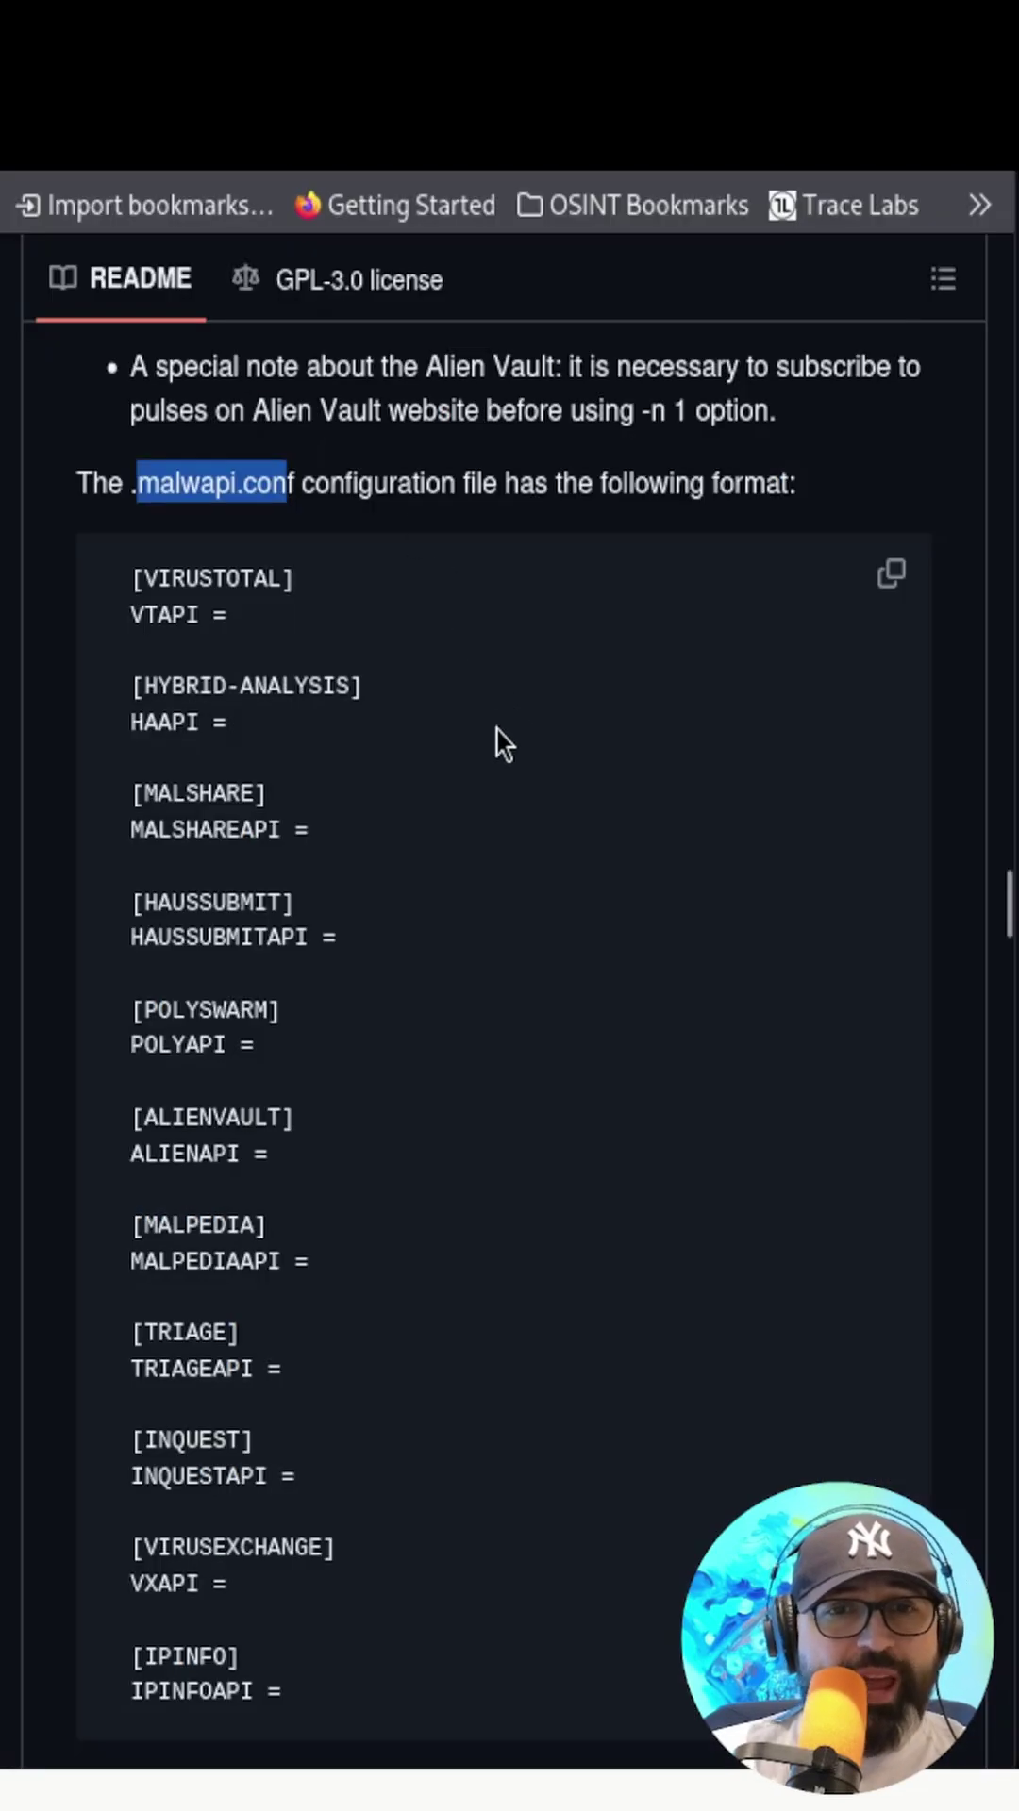
{"action": "scroll", "coordinate": [500, 708], "scroll_direction": "up", "scroll_amount": 5}
{"action": "scroll", "coordinate": [499, 706], "scroll_direction": "up", "scroll_amount": 5}
{"action": "scroll", "coordinate": [497, 695], "scroll_direction": "up", "scroll_amount": 5}
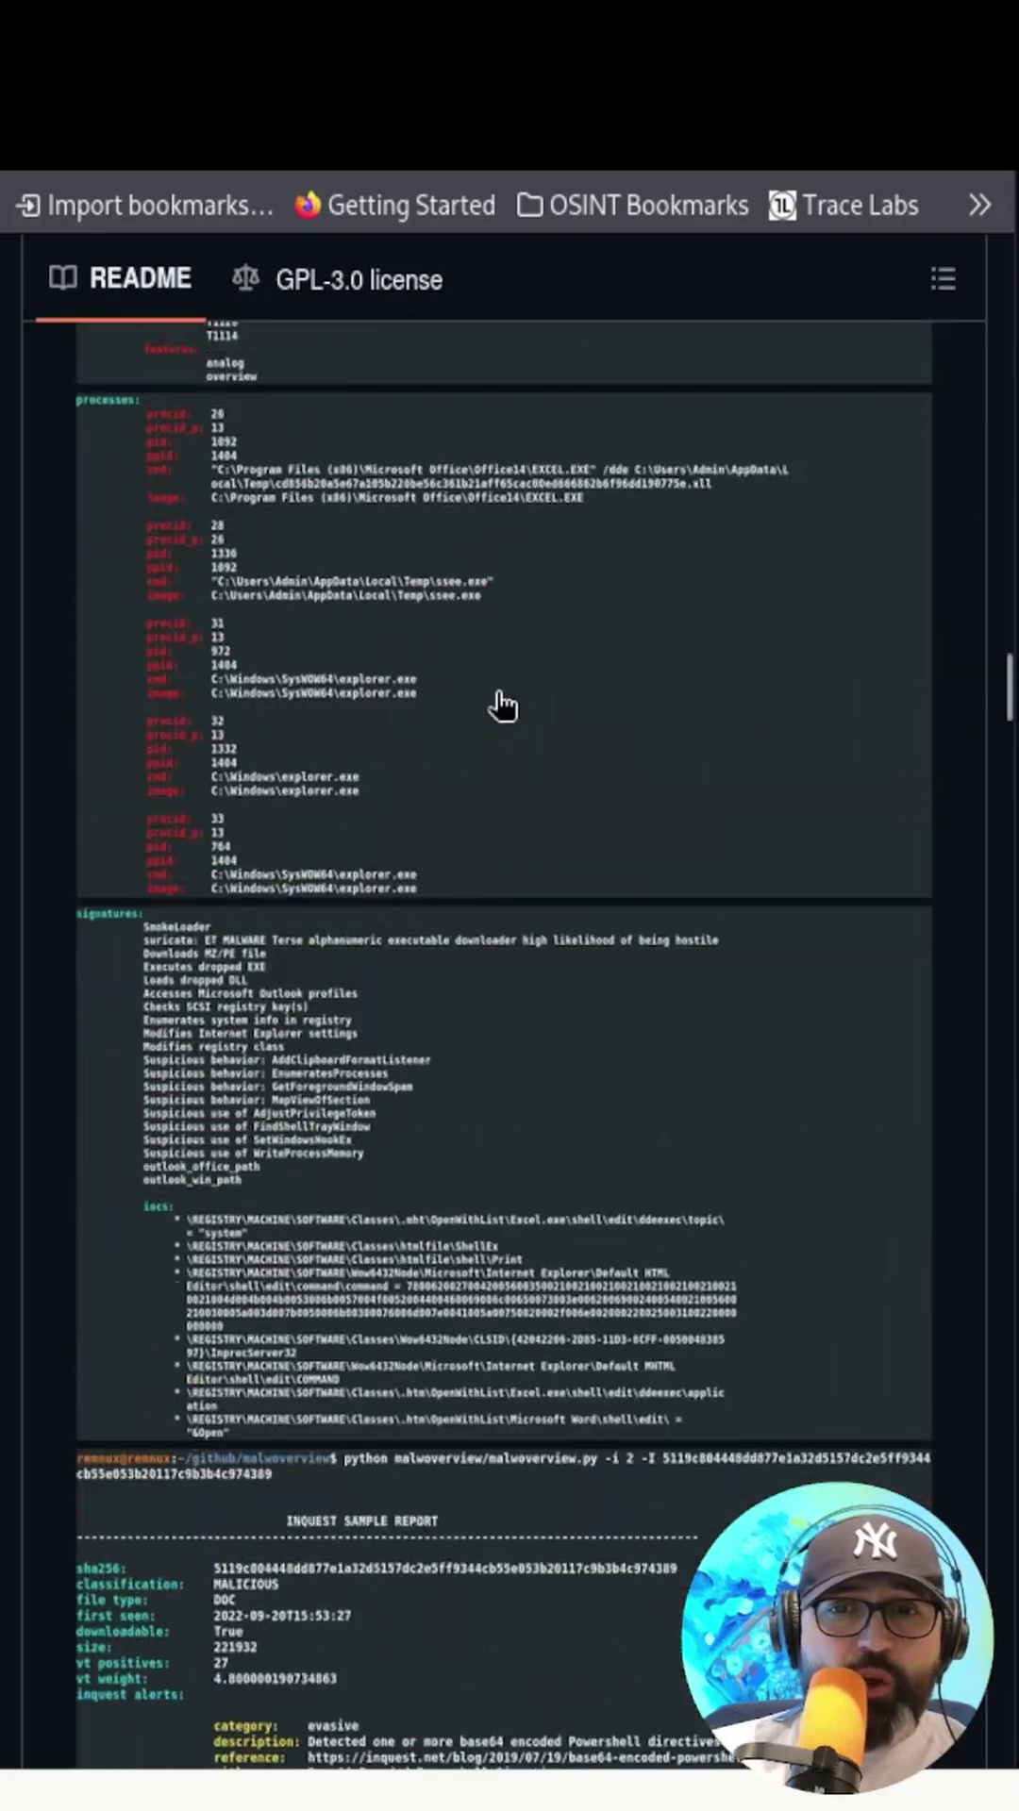
{"action": "scroll", "coordinate": [503, 704], "scroll_direction": "up", "scroll_amount": 5}
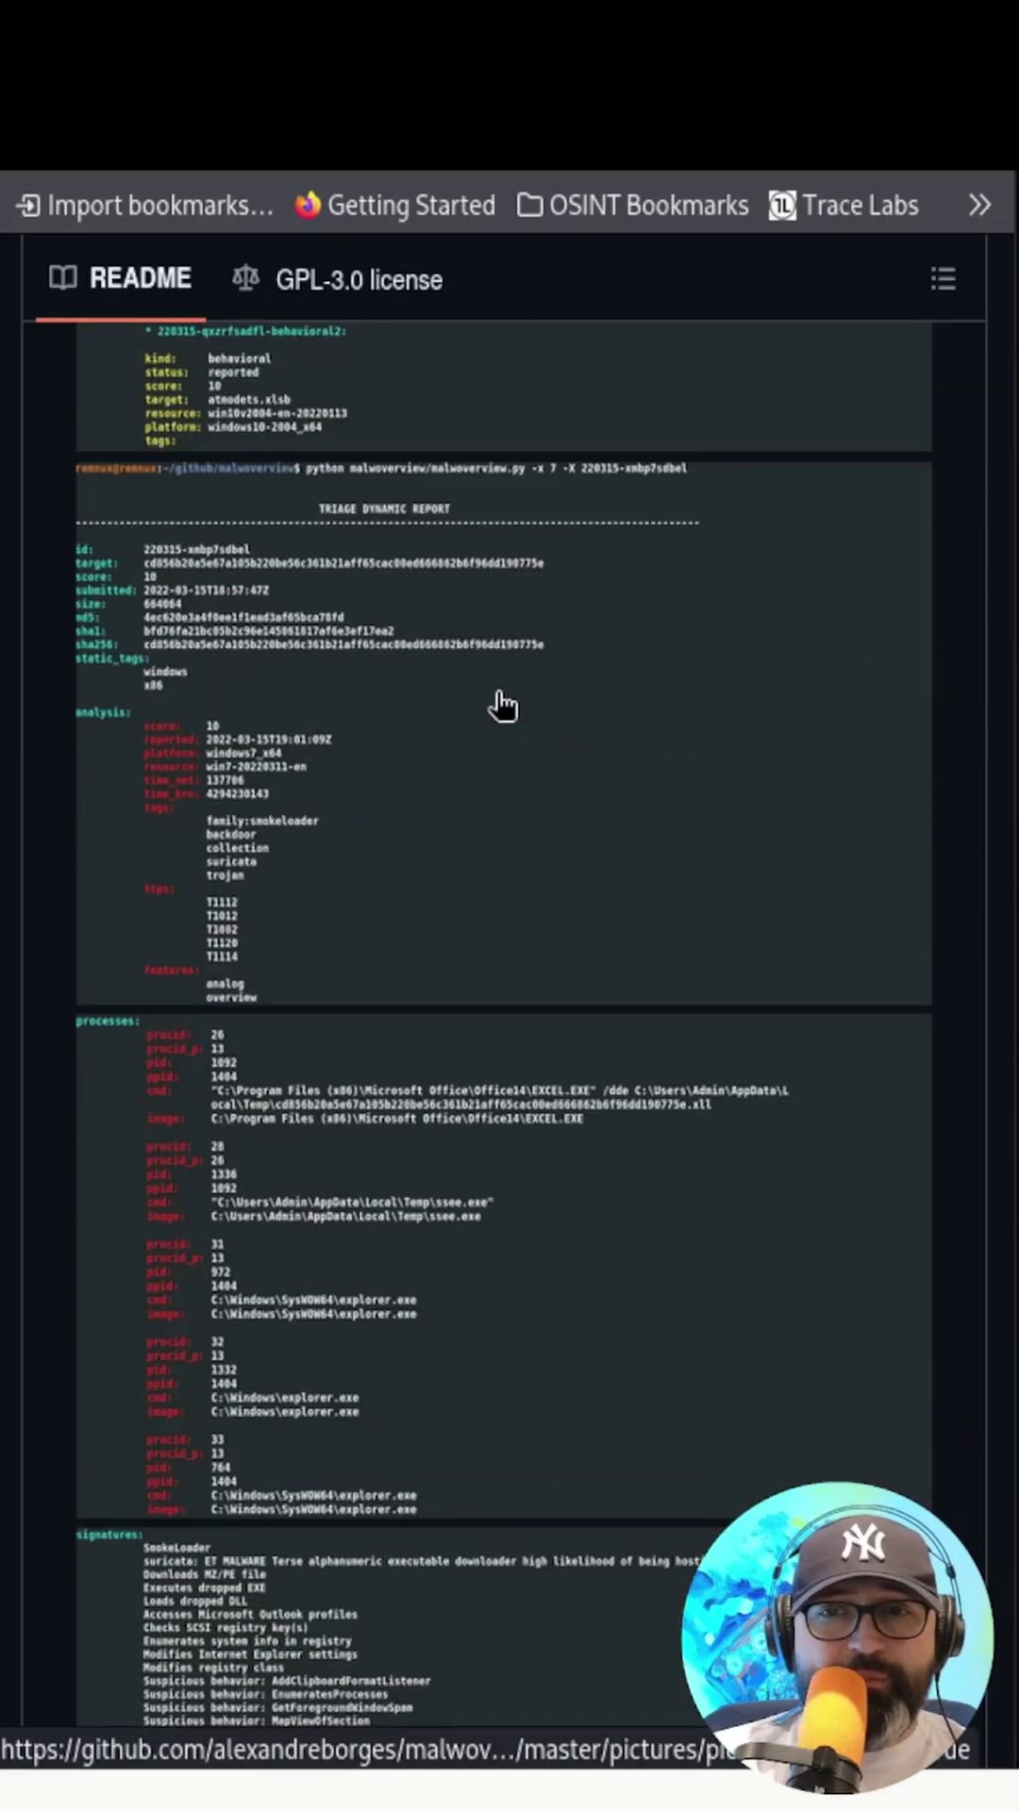
{"action": "scroll", "coordinate": [587, 688], "scroll_direction": "up", "scroll_amount": 2}
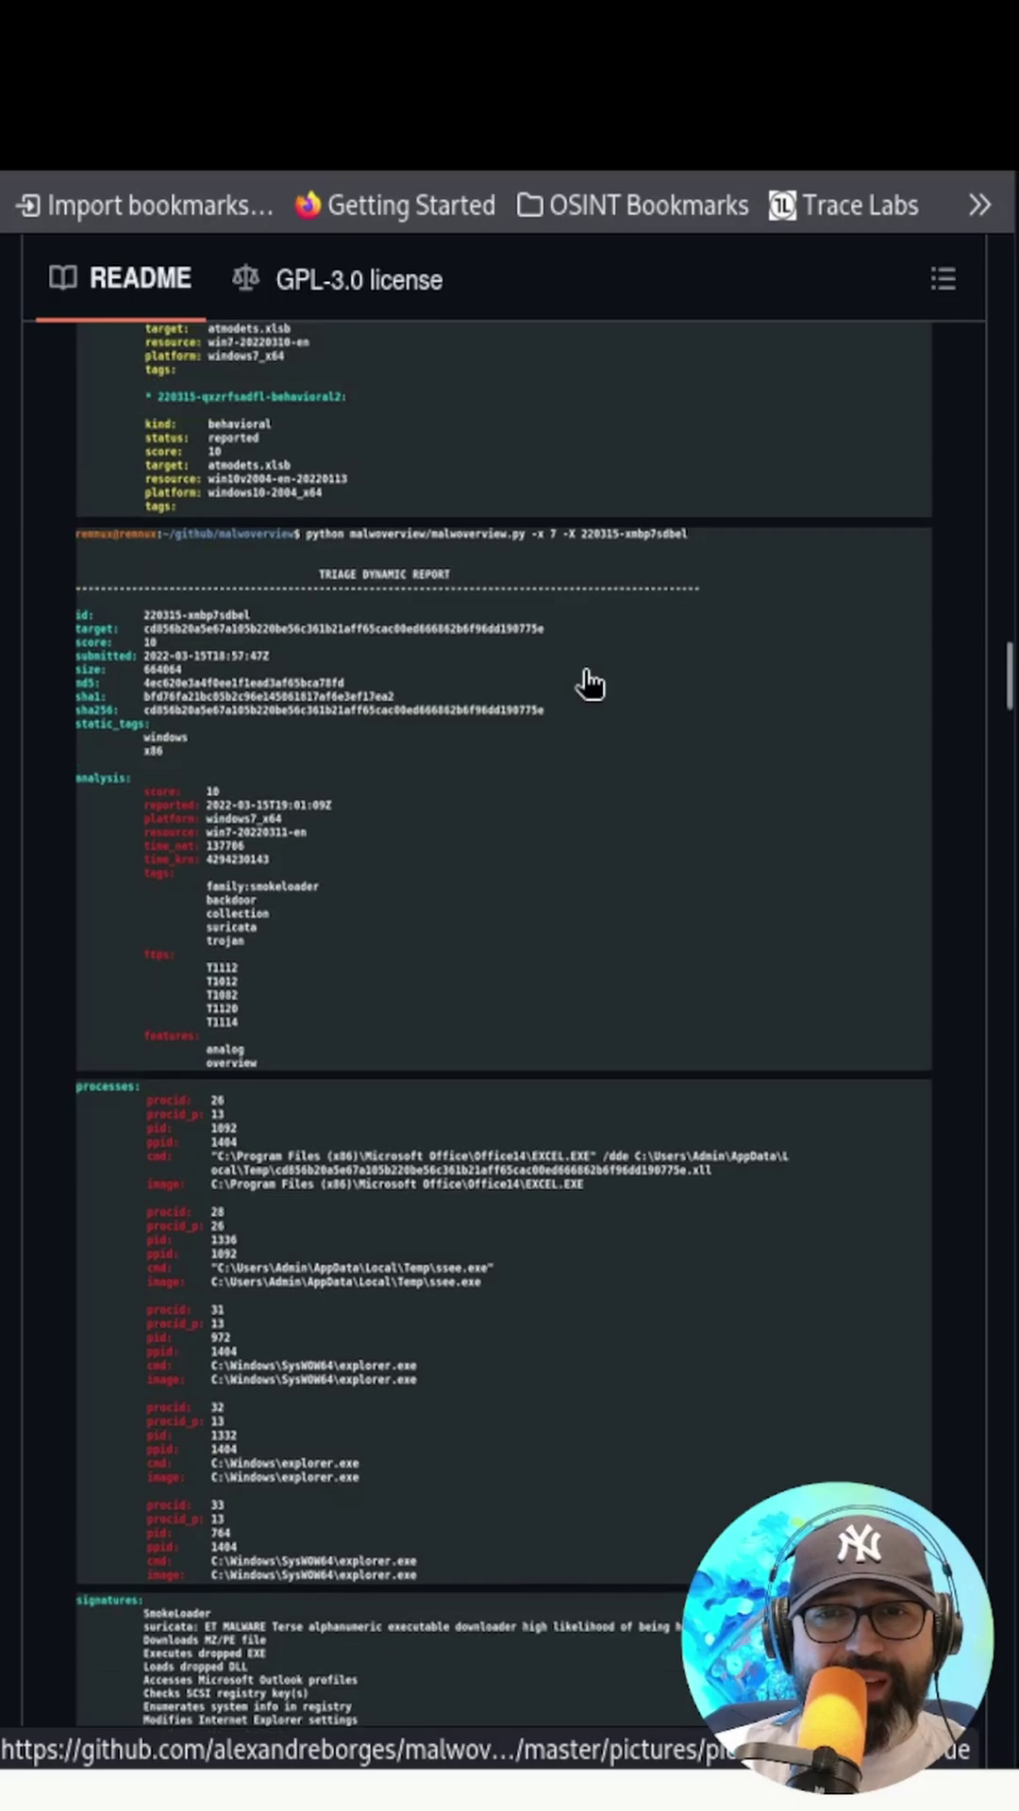
{"action": "scroll", "coordinate": [588, 684], "scroll_direction": "up", "scroll_amount": 5}
{"action": "scroll", "coordinate": [590, 685], "scroll_direction": "up", "scroll_amount": 3}
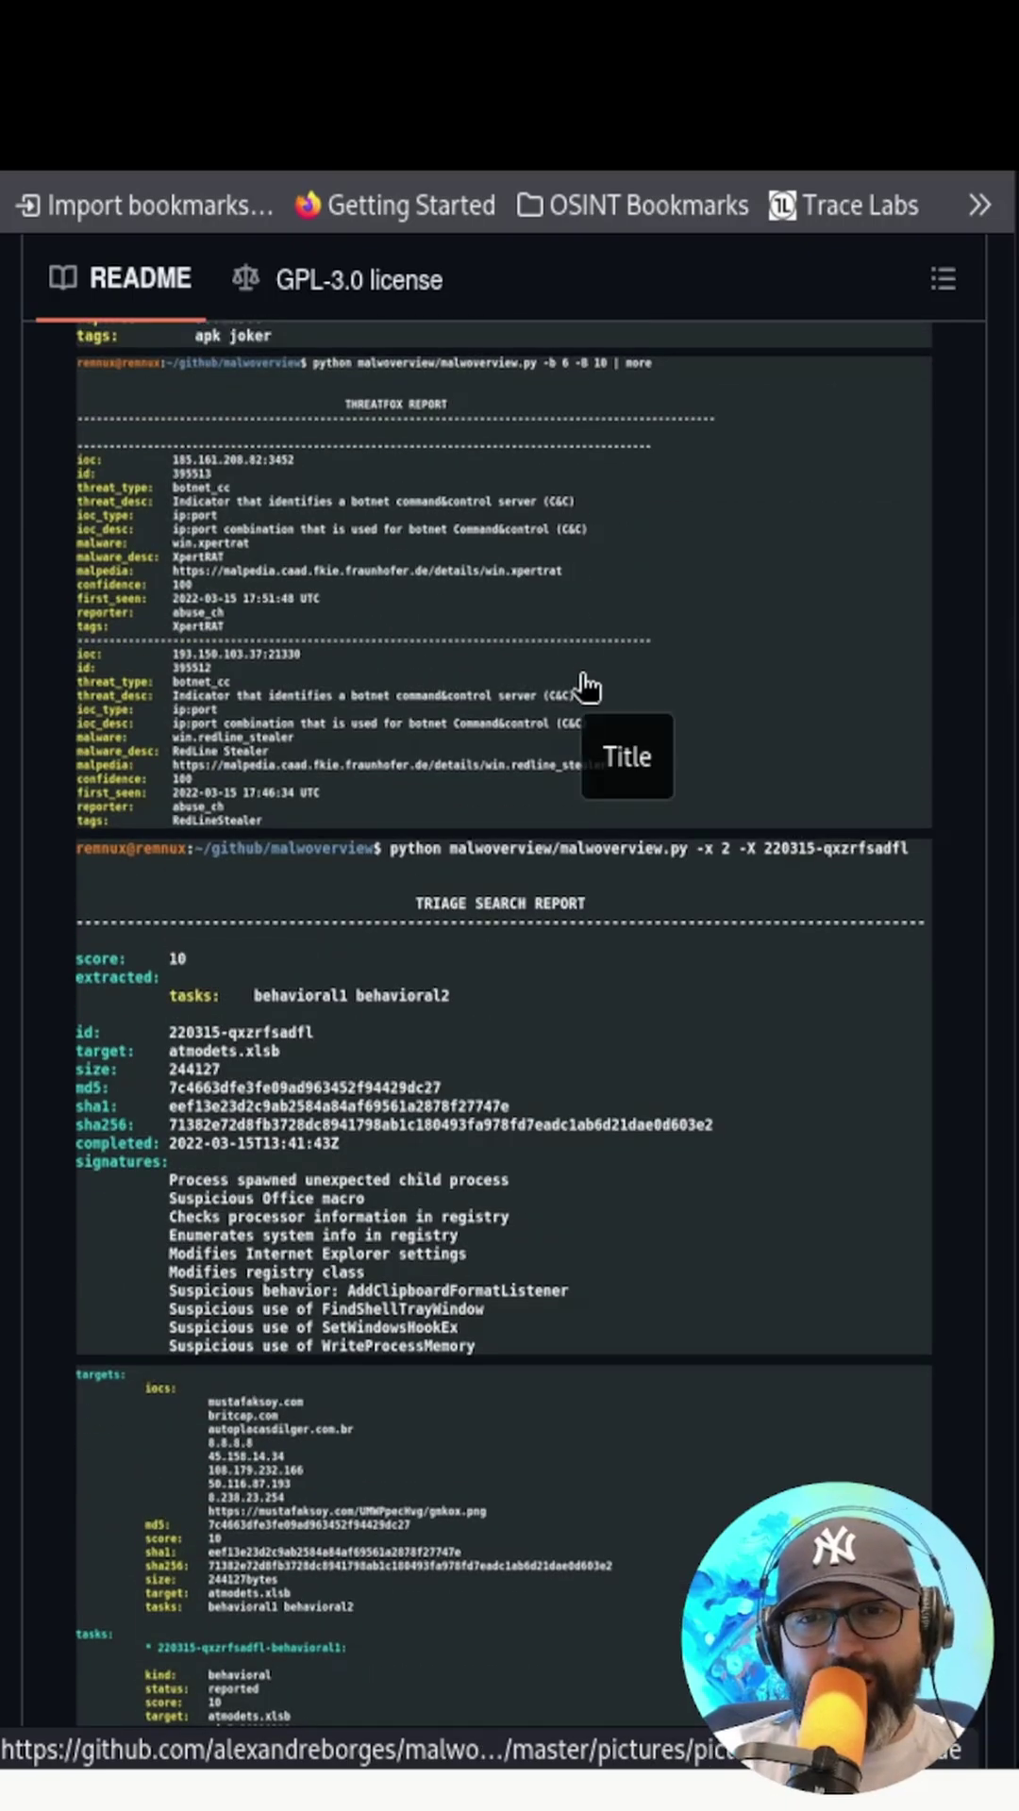
{"action": "scroll", "coordinate": [567, 722], "scroll_direction": "up", "scroll_amount": 3}
{"action": "scroll", "coordinate": [566, 721], "scroll_direction": "up", "scroll_amount": 2}
{"action": "scroll", "coordinate": [619, 735], "scroll_direction": "up", "scroll_amount": 3}
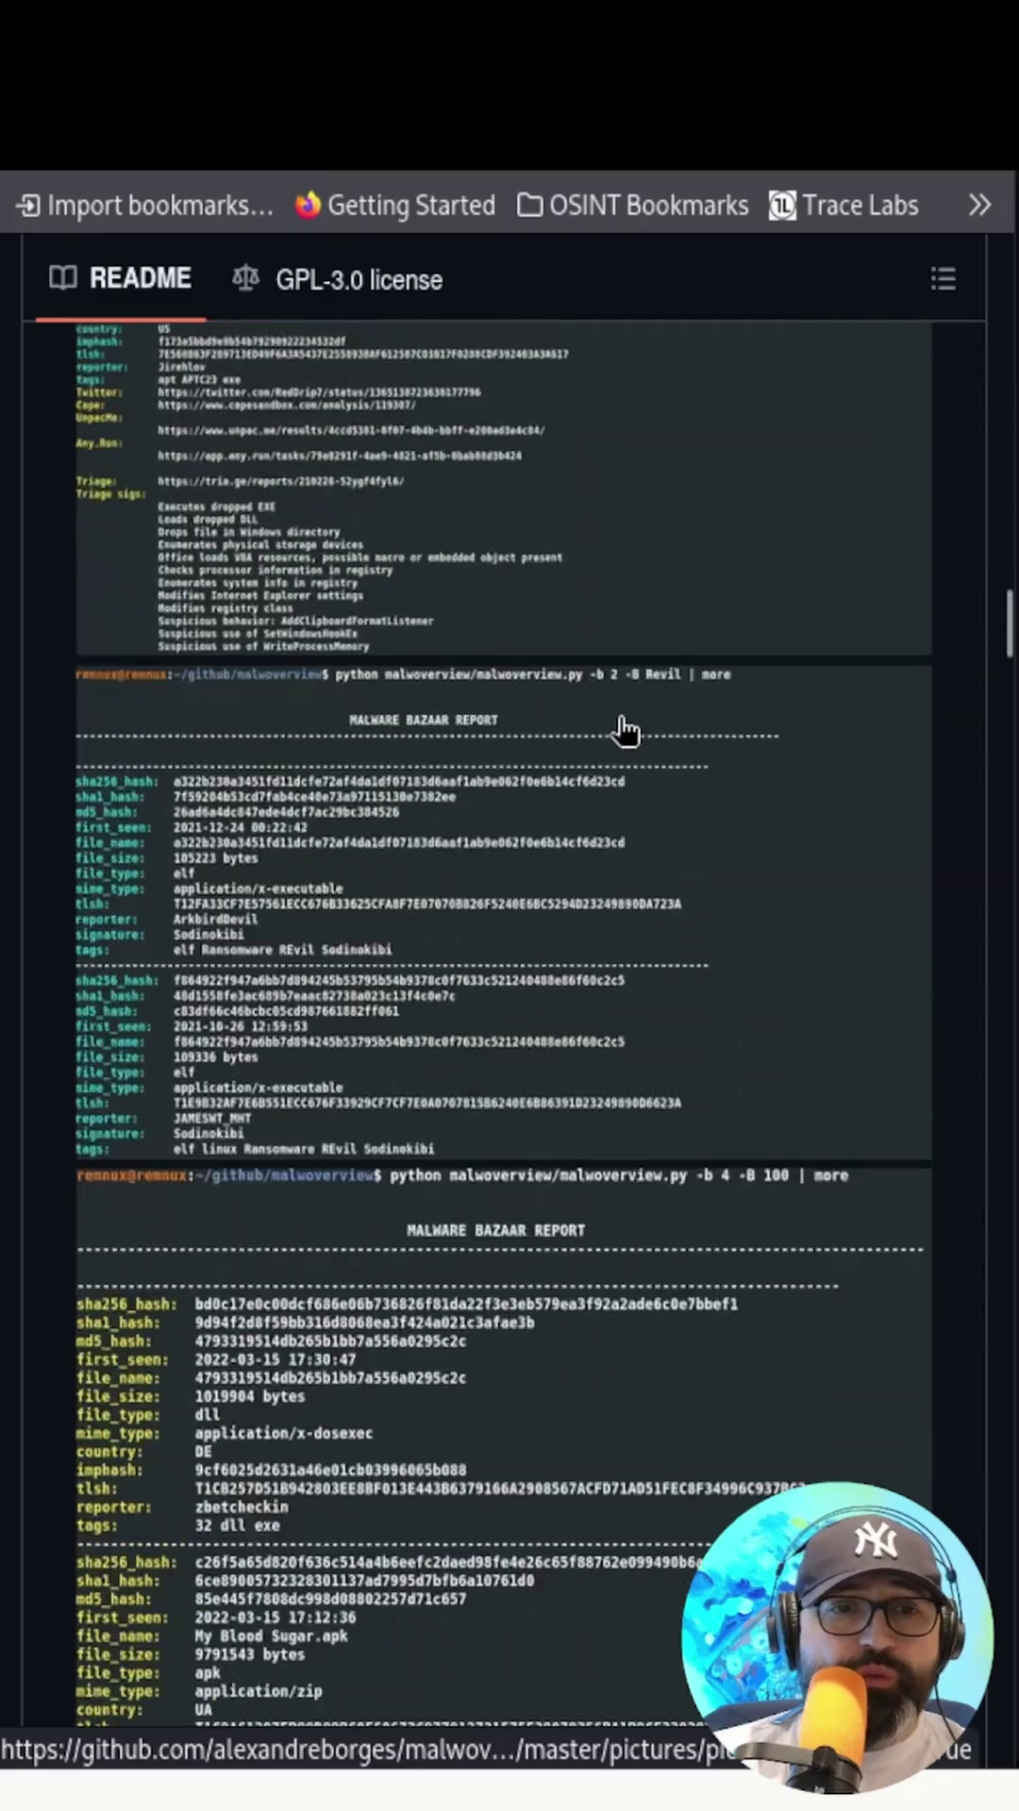
{"action": "scroll", "coordinate": [626, 732], "scroll_direction": "up", "scroll_amount": 3}
{"action": "scroll", "coordinate": [618, 731], "scroll_direction": "up", "scroll_amount": 4}
{"action": "scroll", "coordinate": [623, 730], "scroll_direction": "up", "scroll_amount": 1}
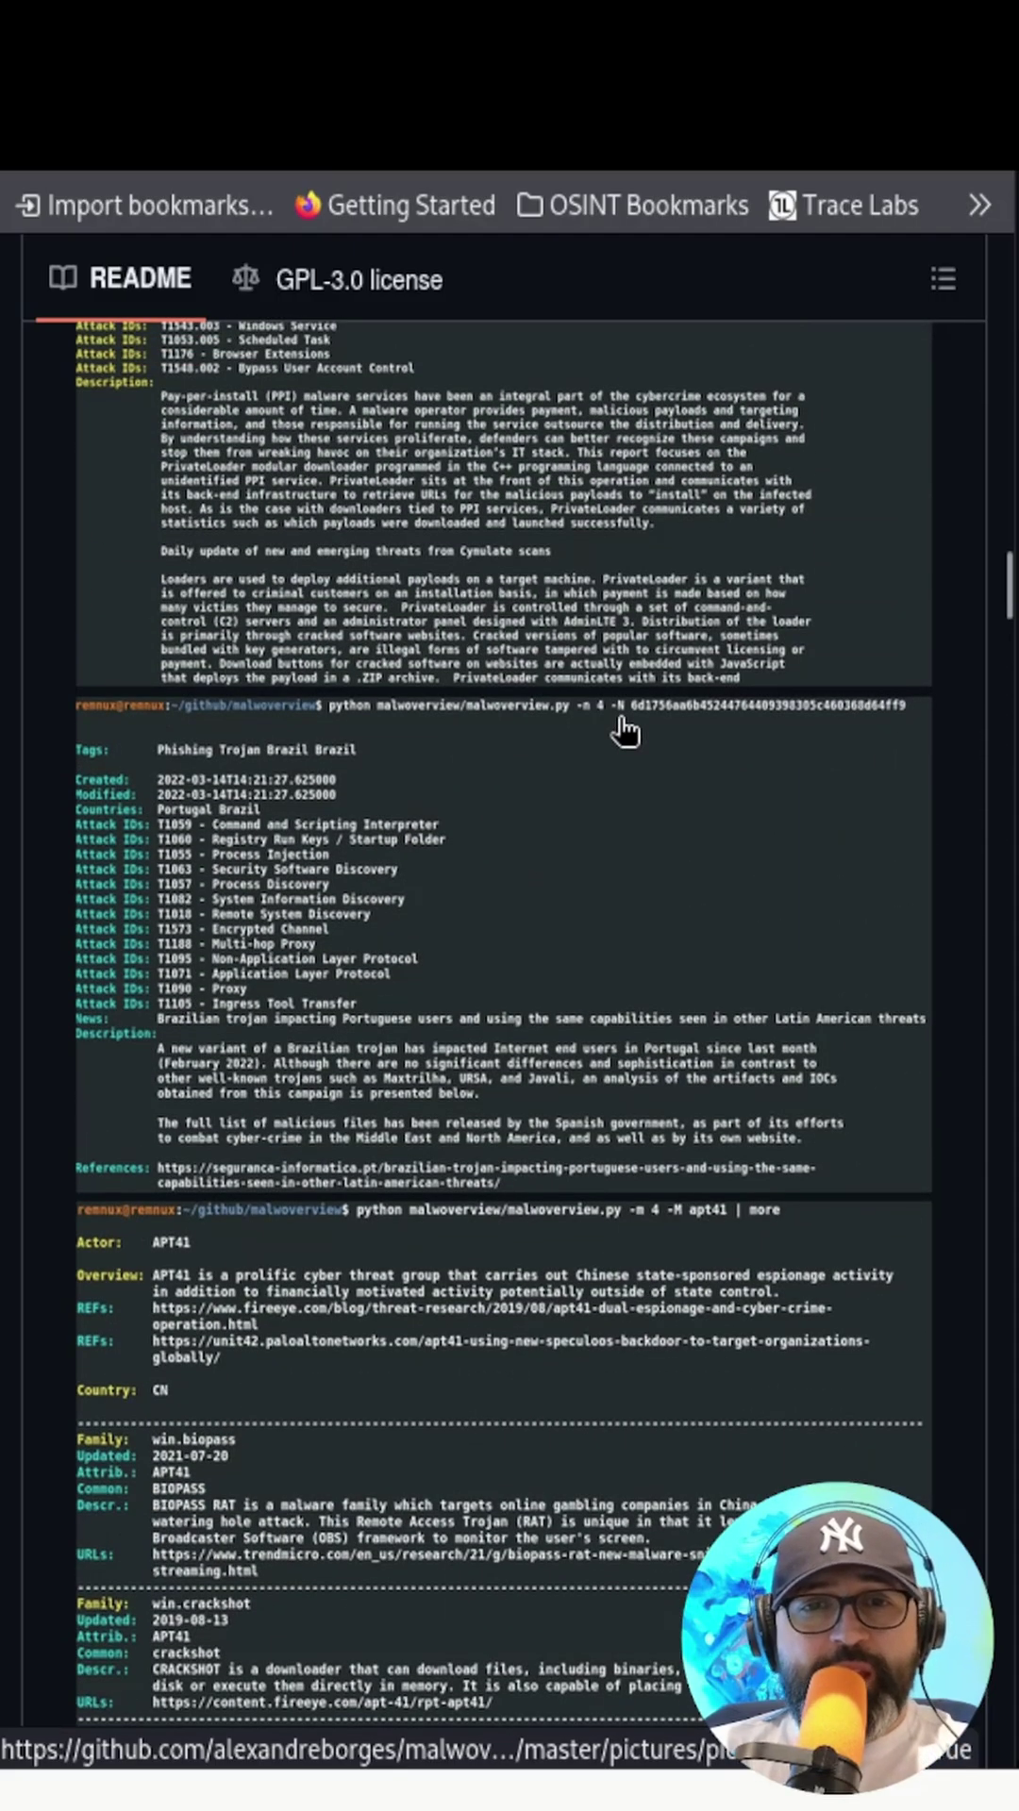